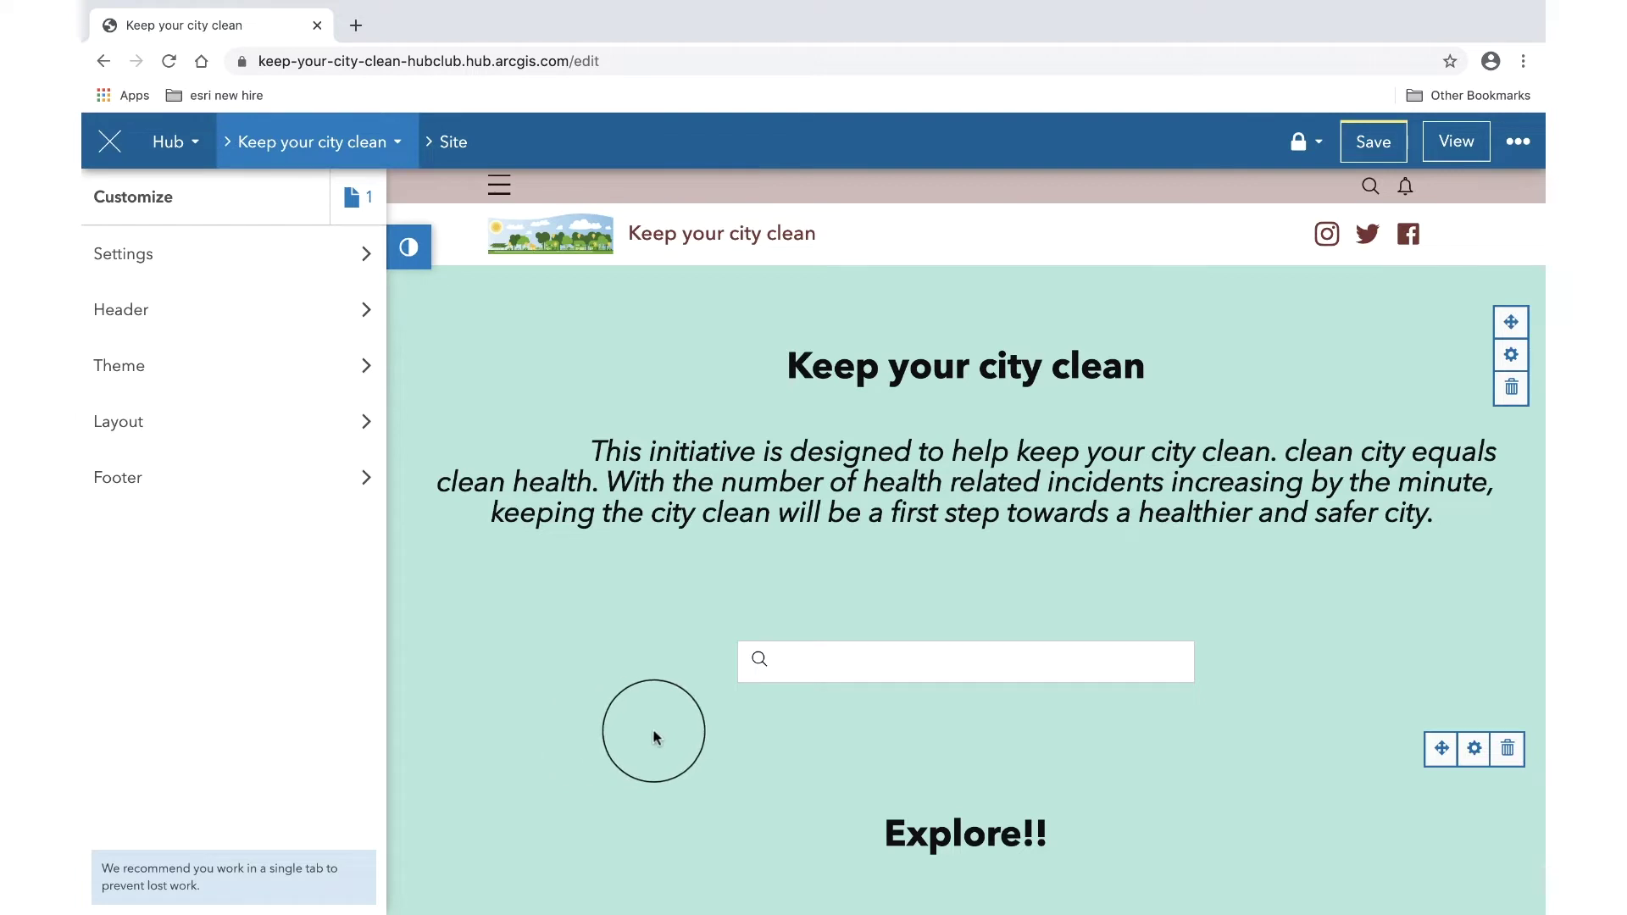
scroll(674, 754, down, 8)
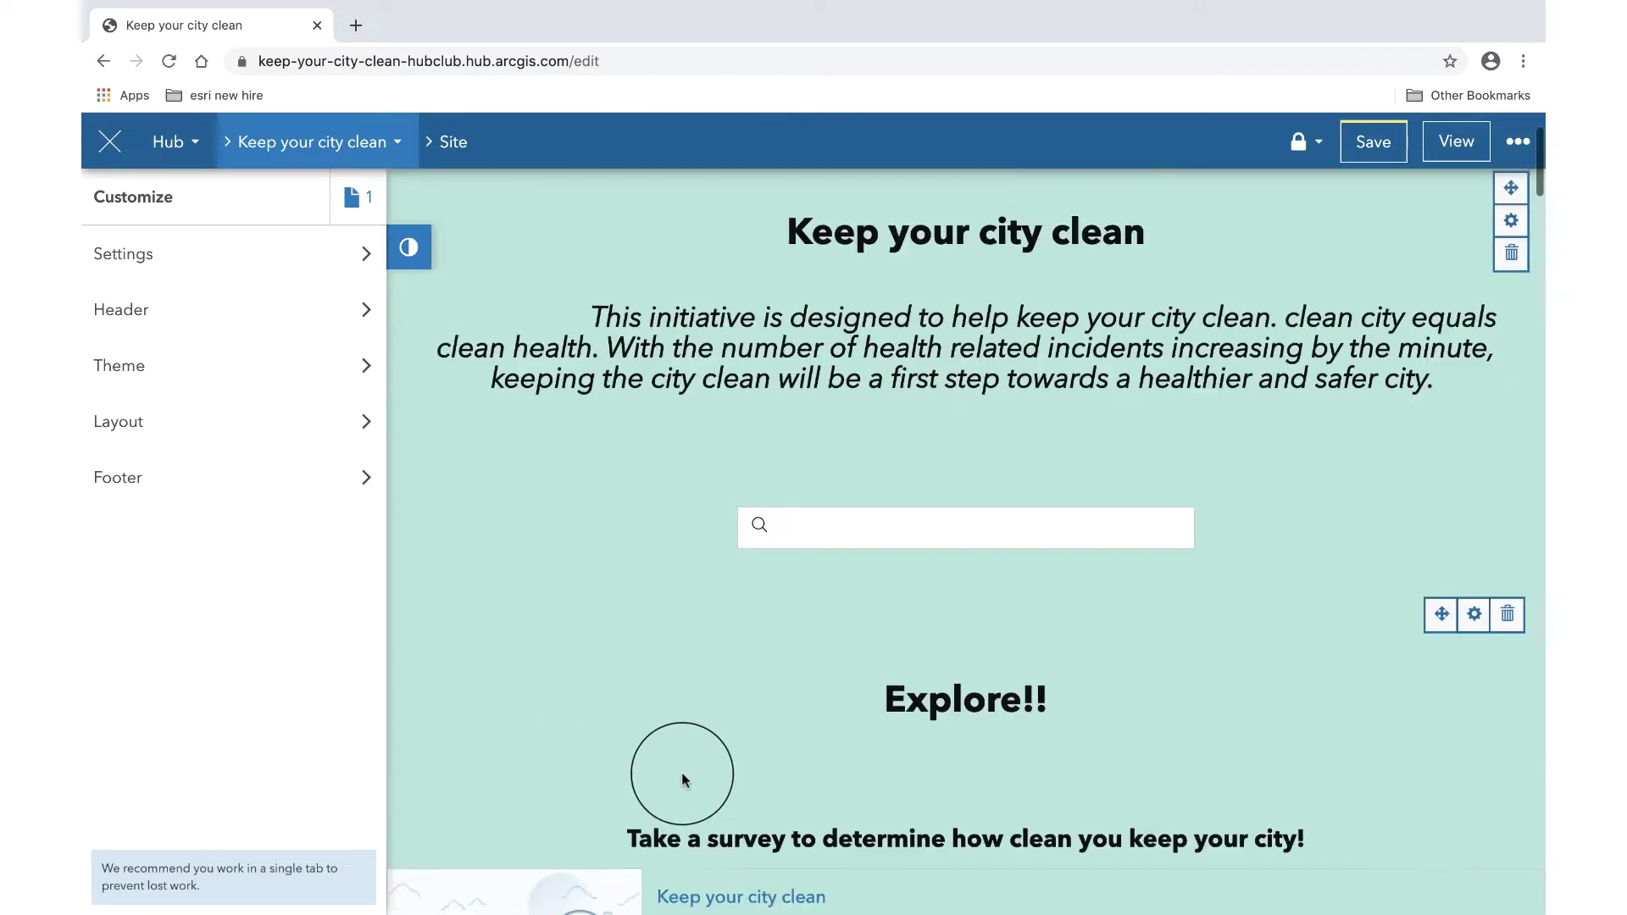
scroll(682, 771, down, 4)
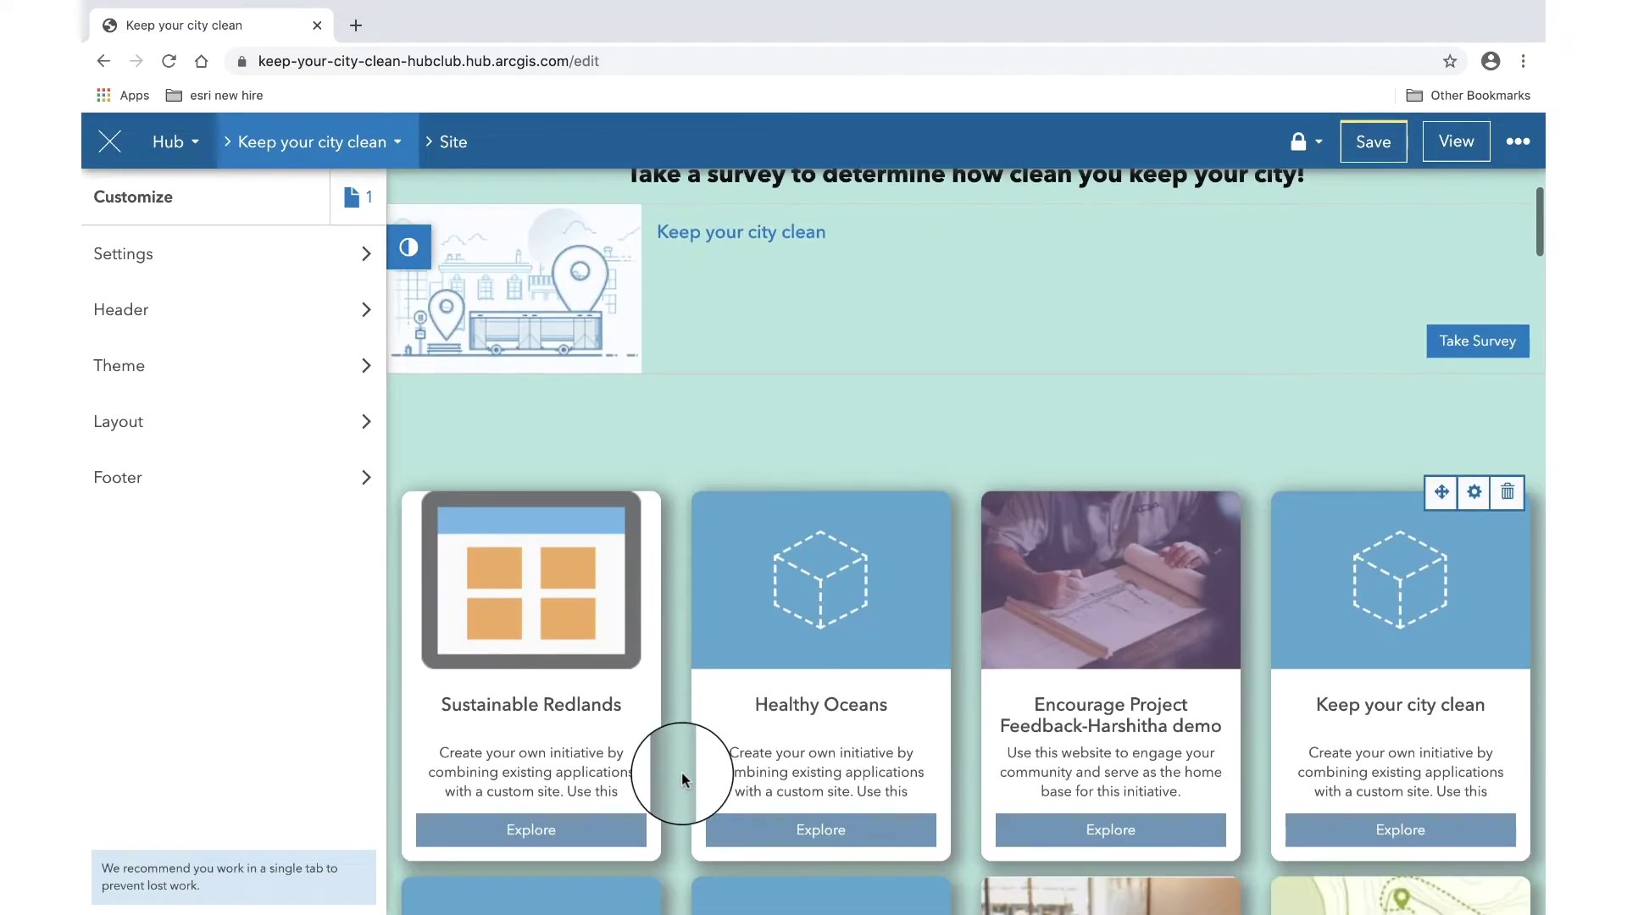
scroll(682, 771, down, 4)
scroll(681, 771, down, 3)
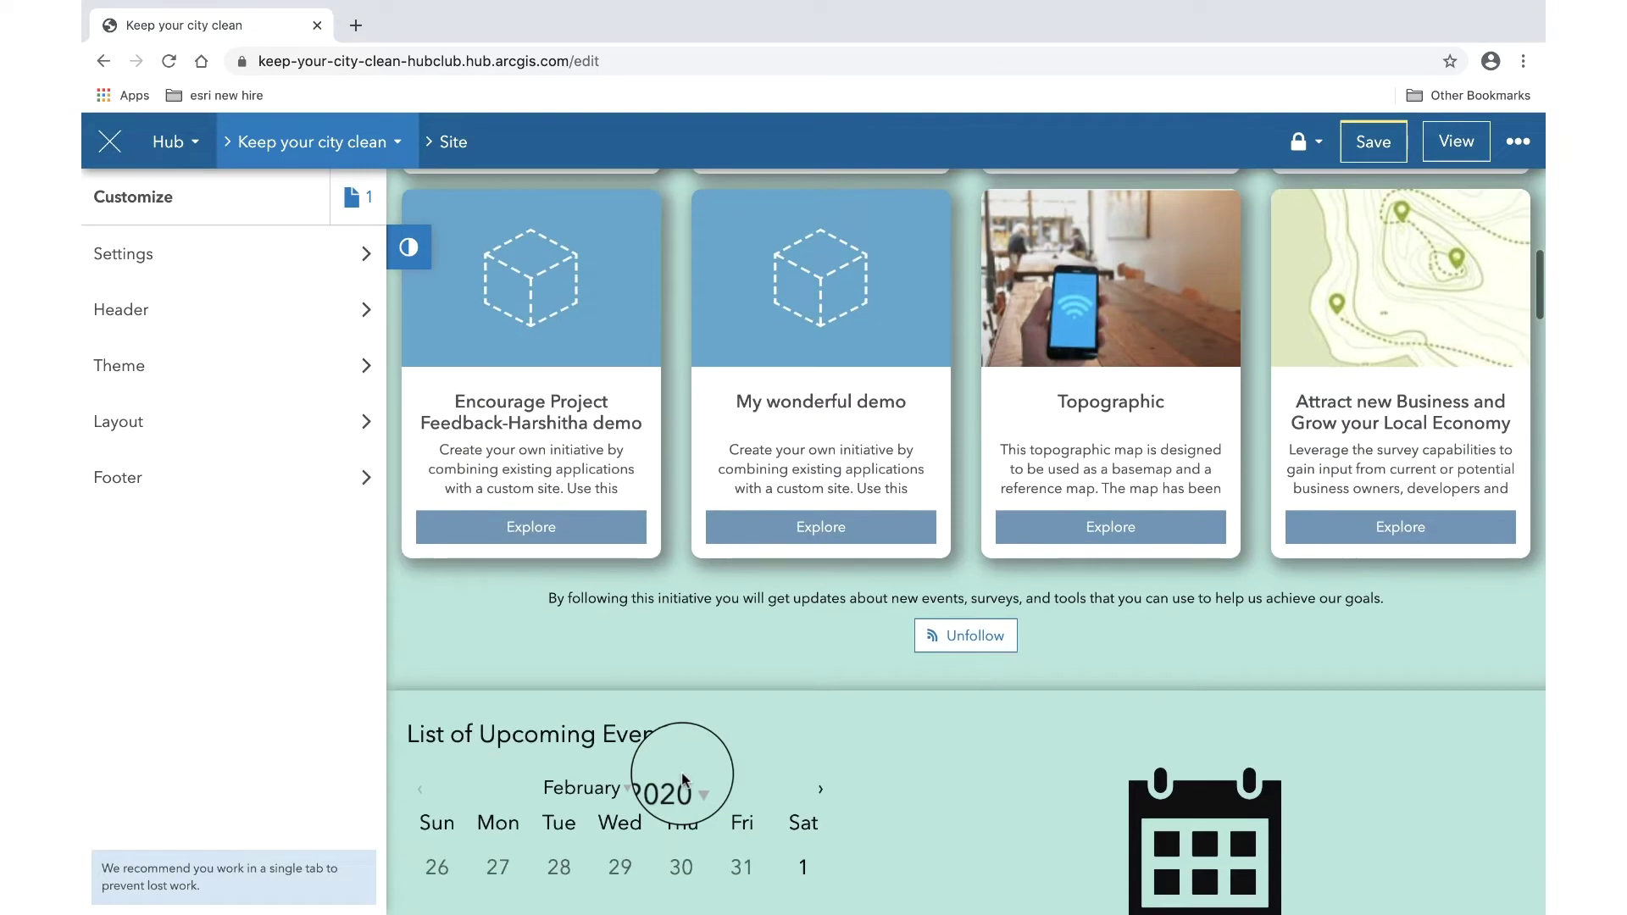
scroll(681, 771, up, 18)
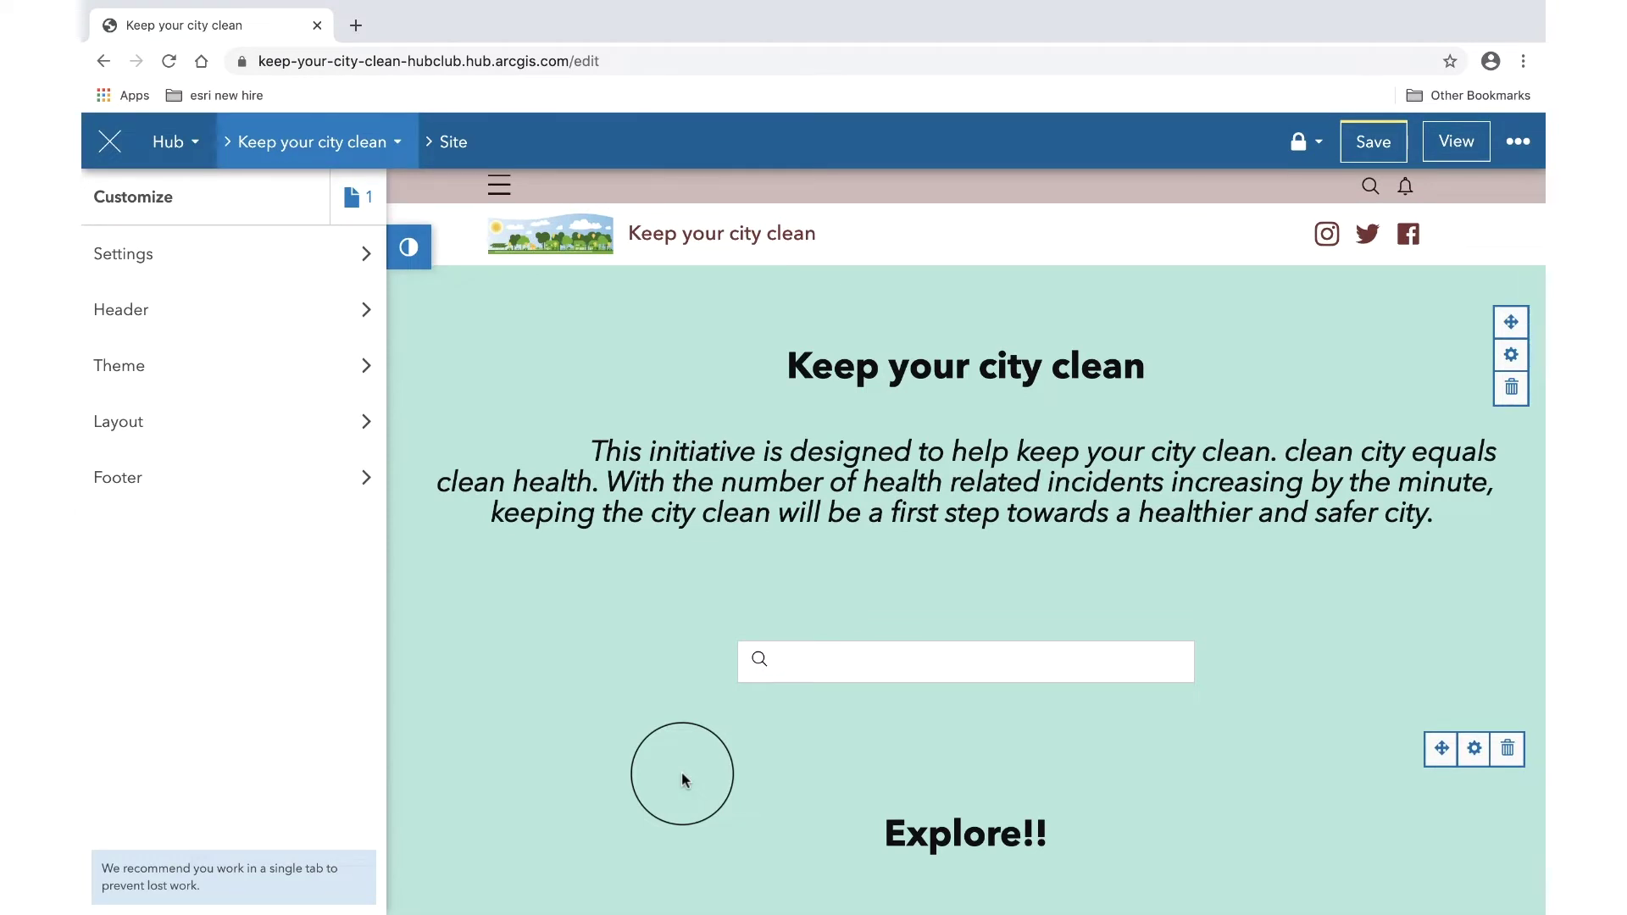
Step: Upload the aerial sandy beach JPG as the hero row's background image, replacing the mint colour
click(1510, 360)
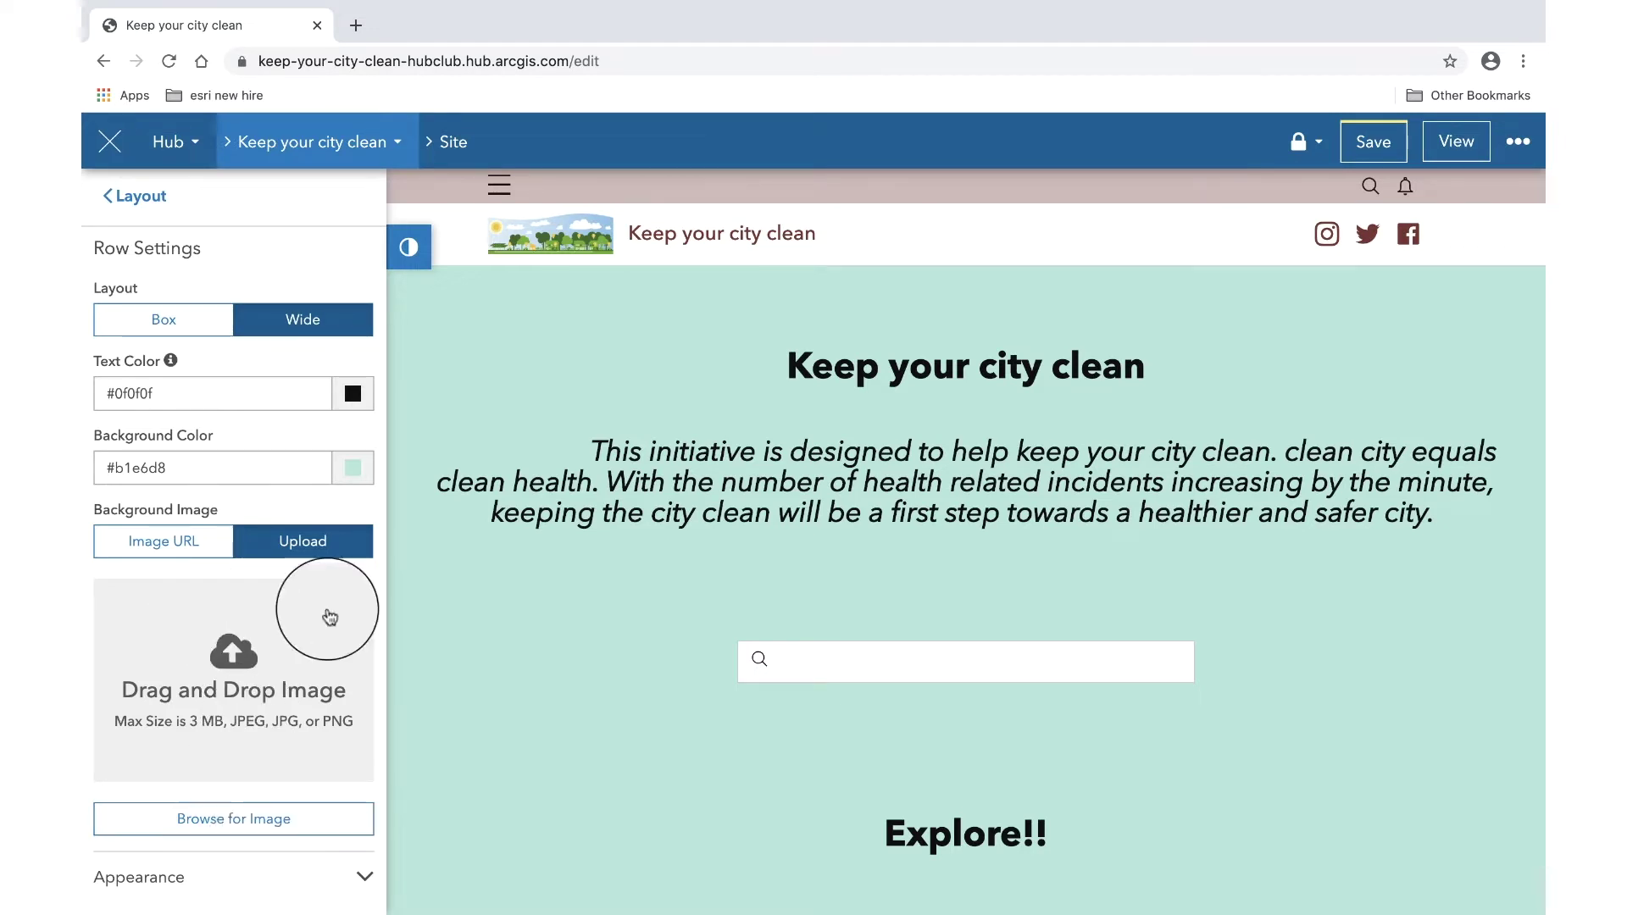
click(244, 834)
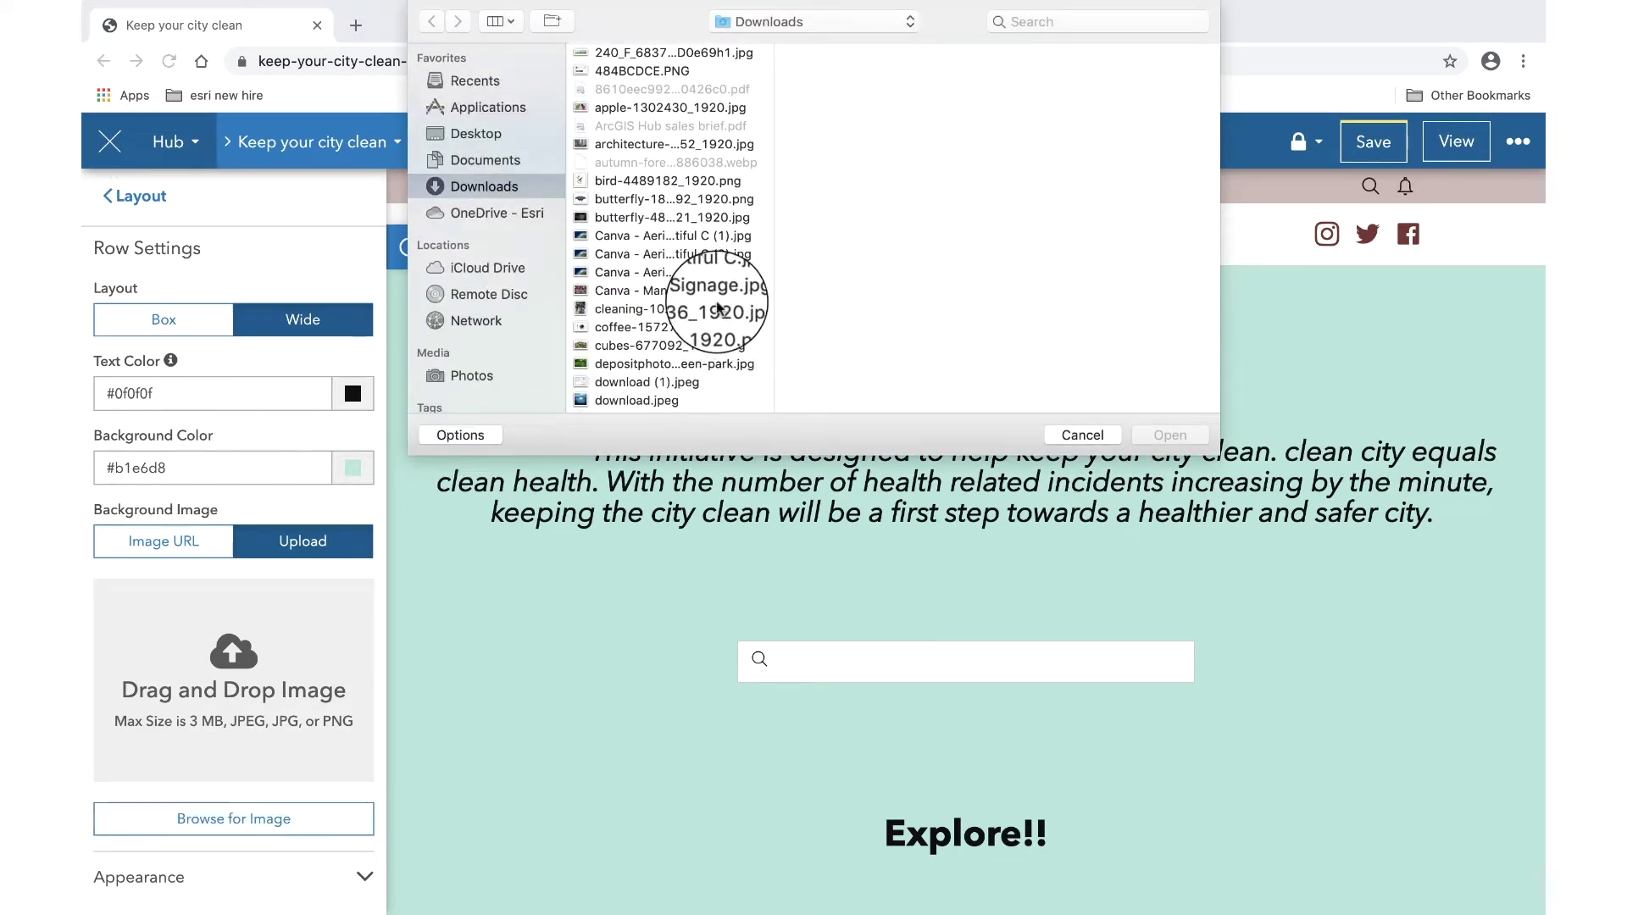
click(689, 254)
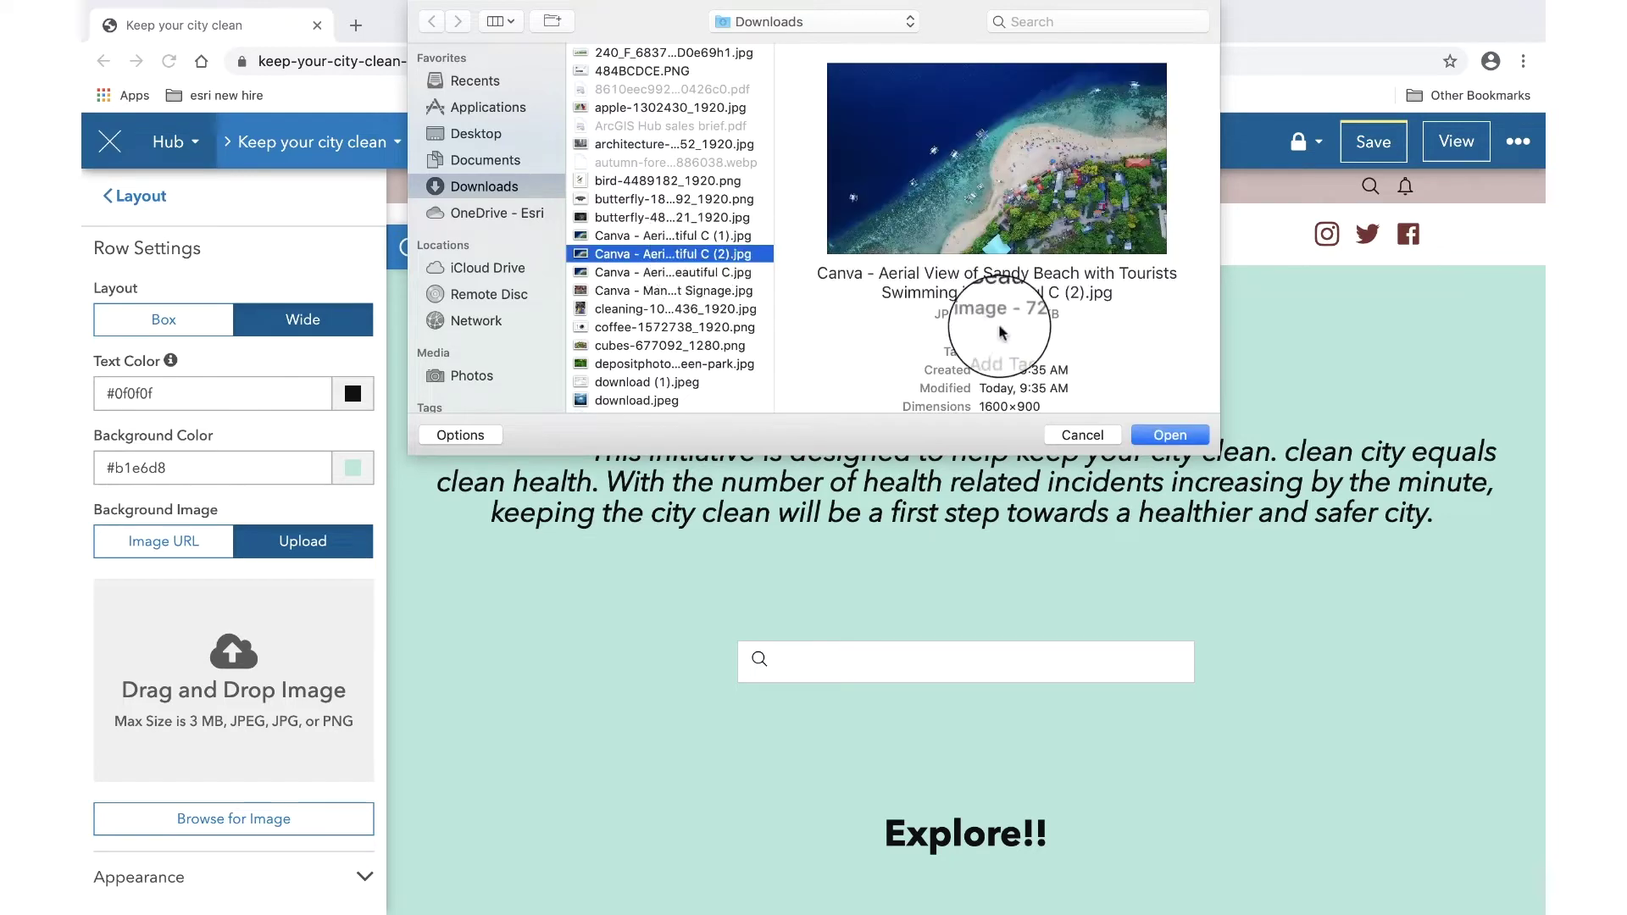
click(1169, 434)
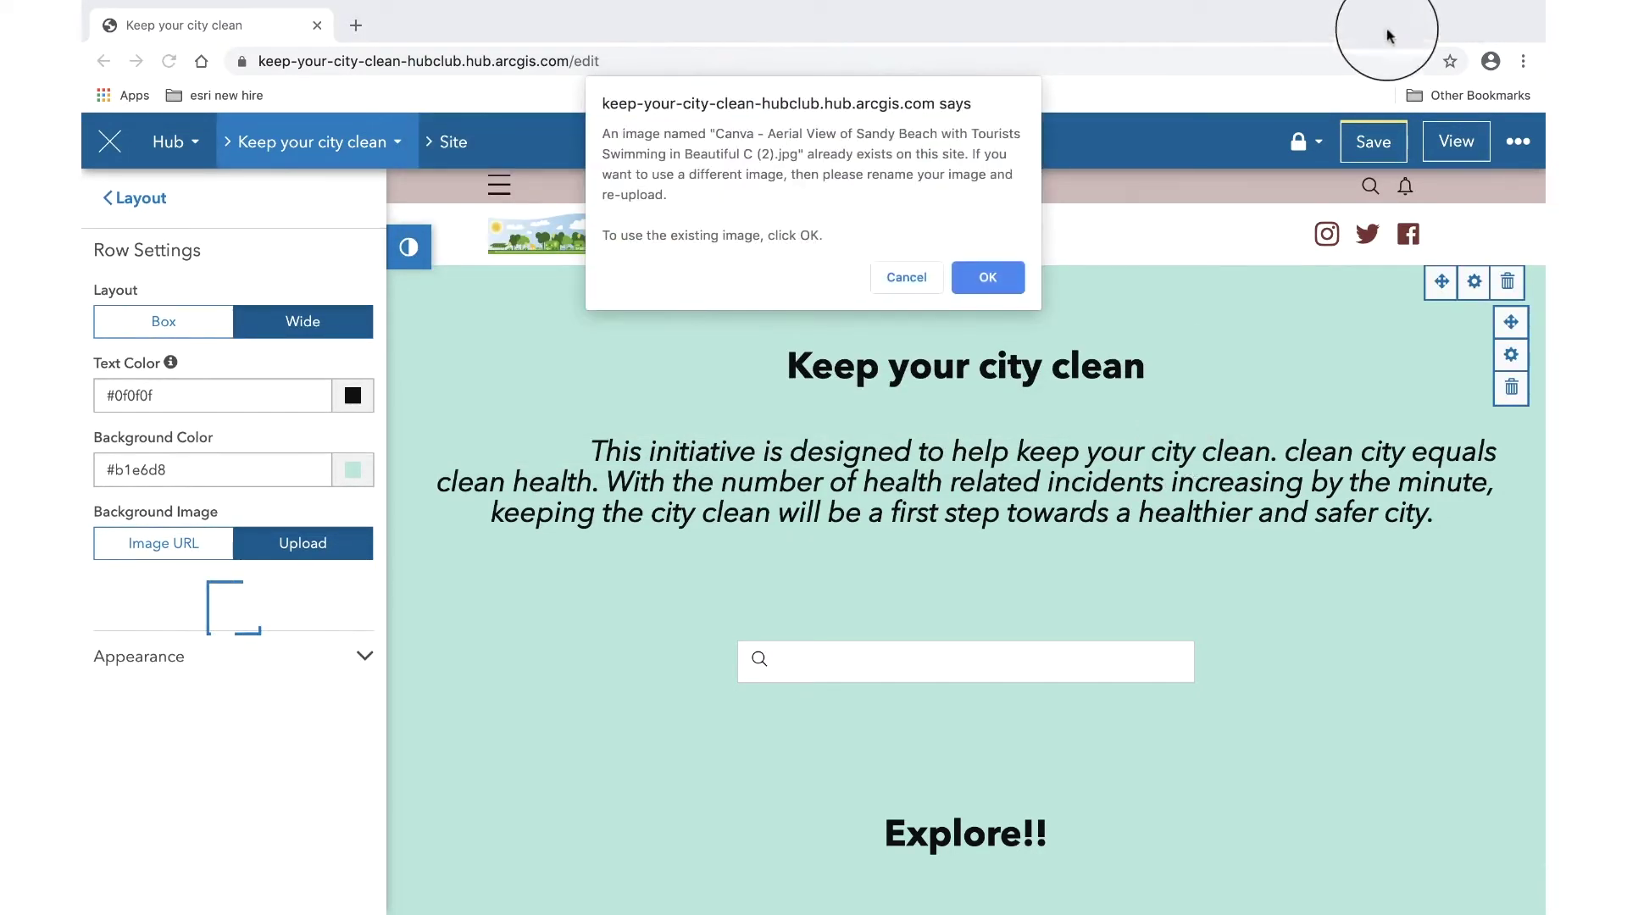
click(989, 279)
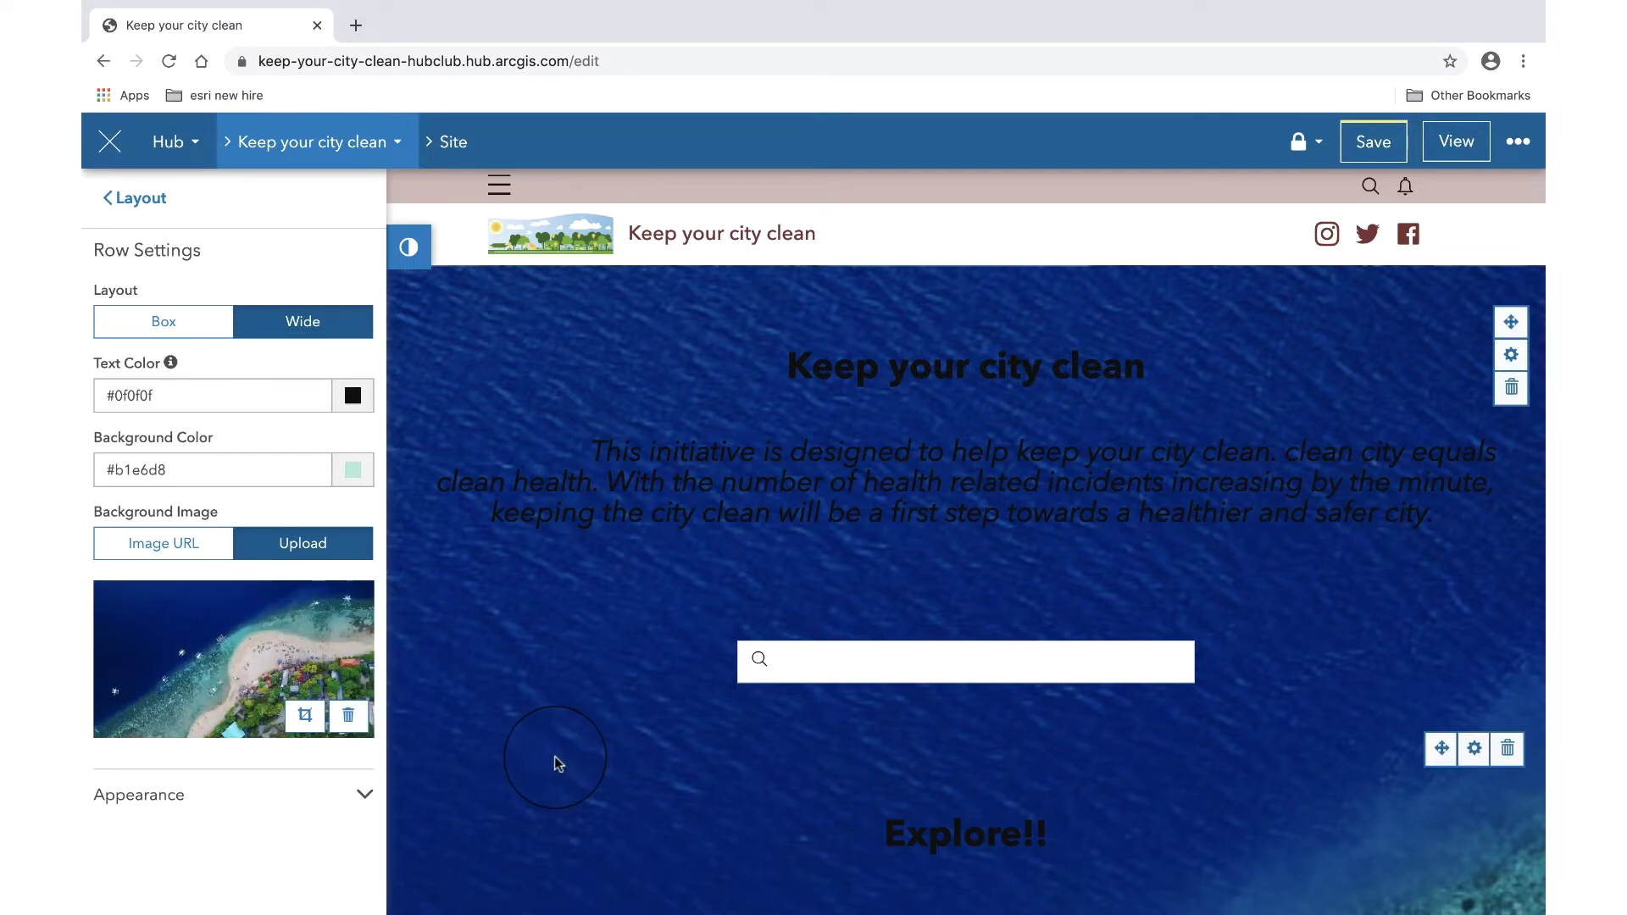
scroll(555, 762, down, 10)
Step: Turn on Fixed Background for the hero row's beach image with Image Transparency at 2%
scroll(555, 763, down, 6)
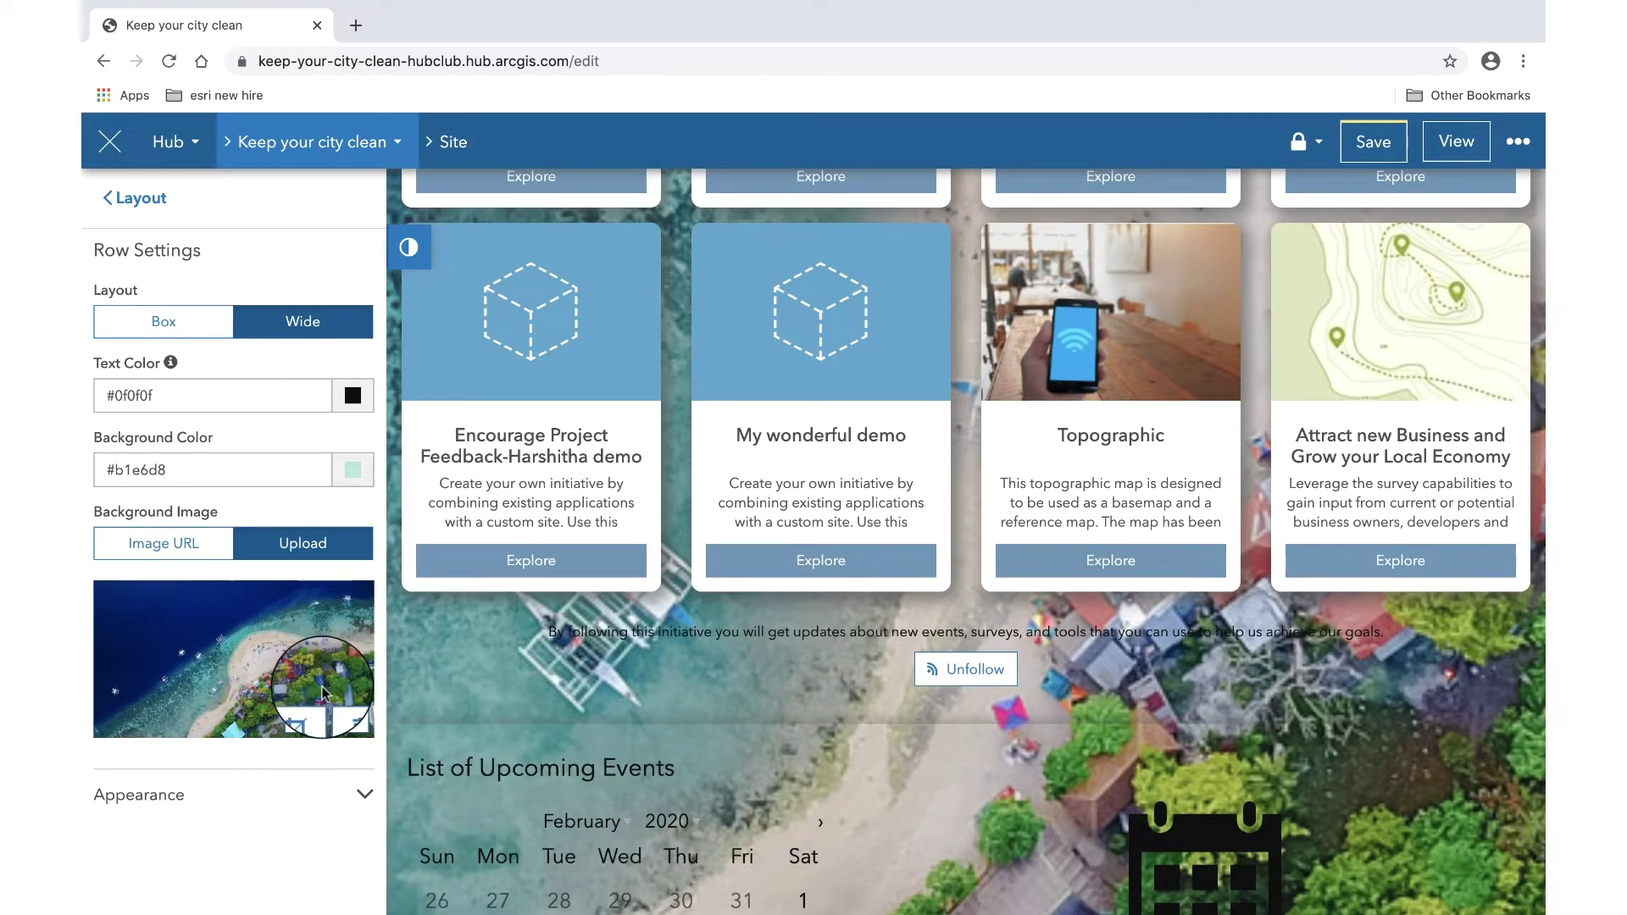
click(311, 789)
scroll(288, 801, down, 2)
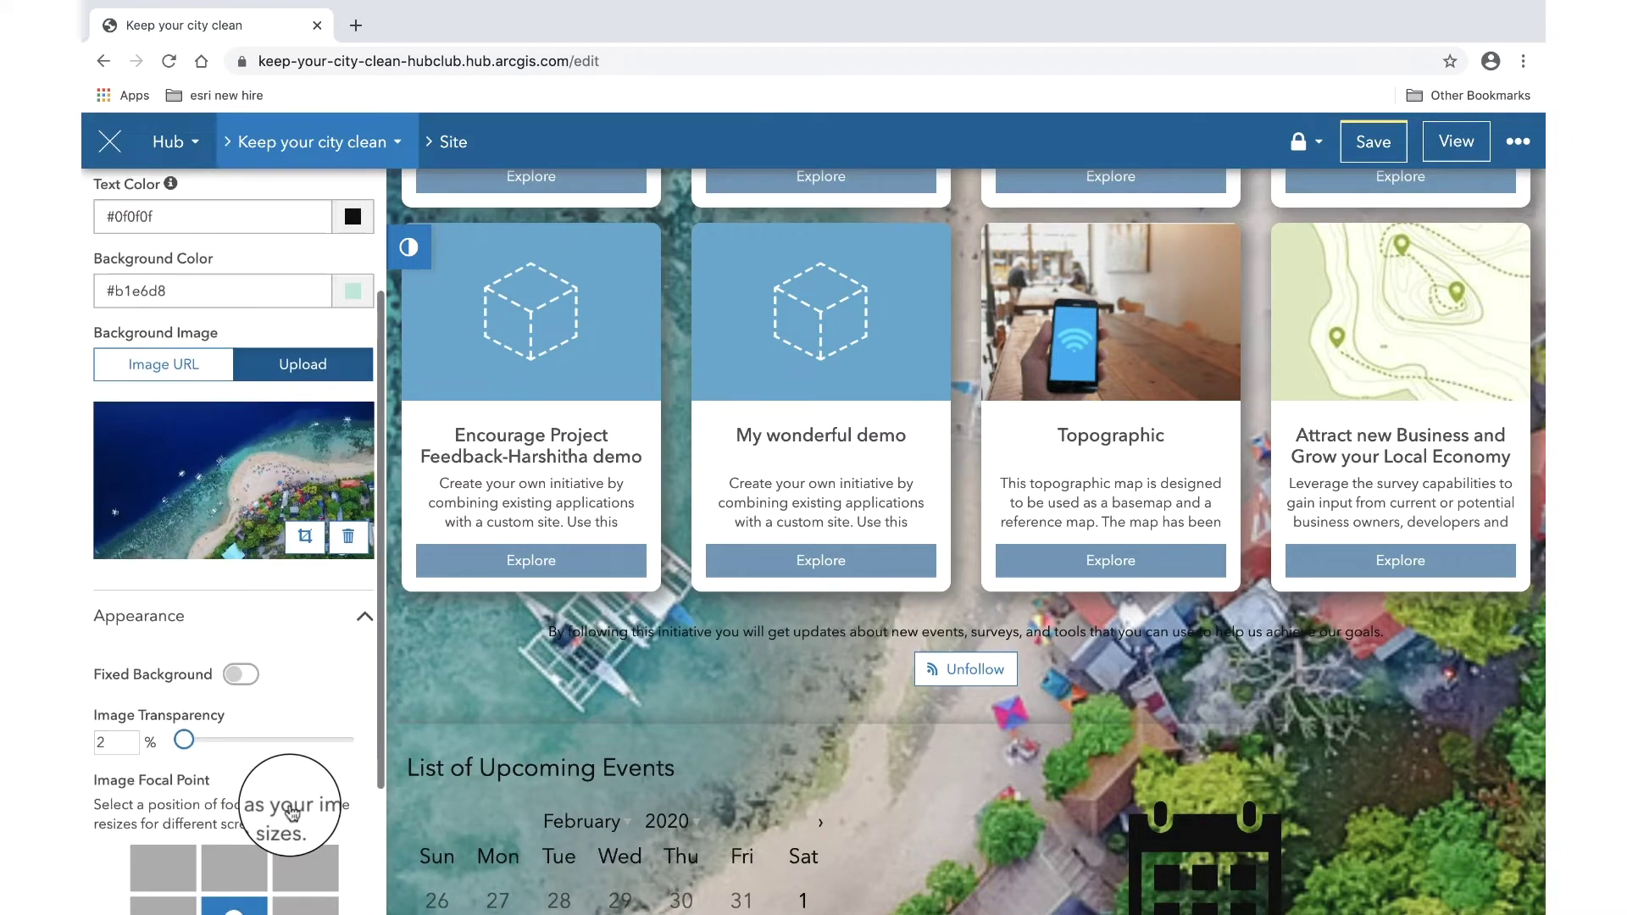
click(241, 674)
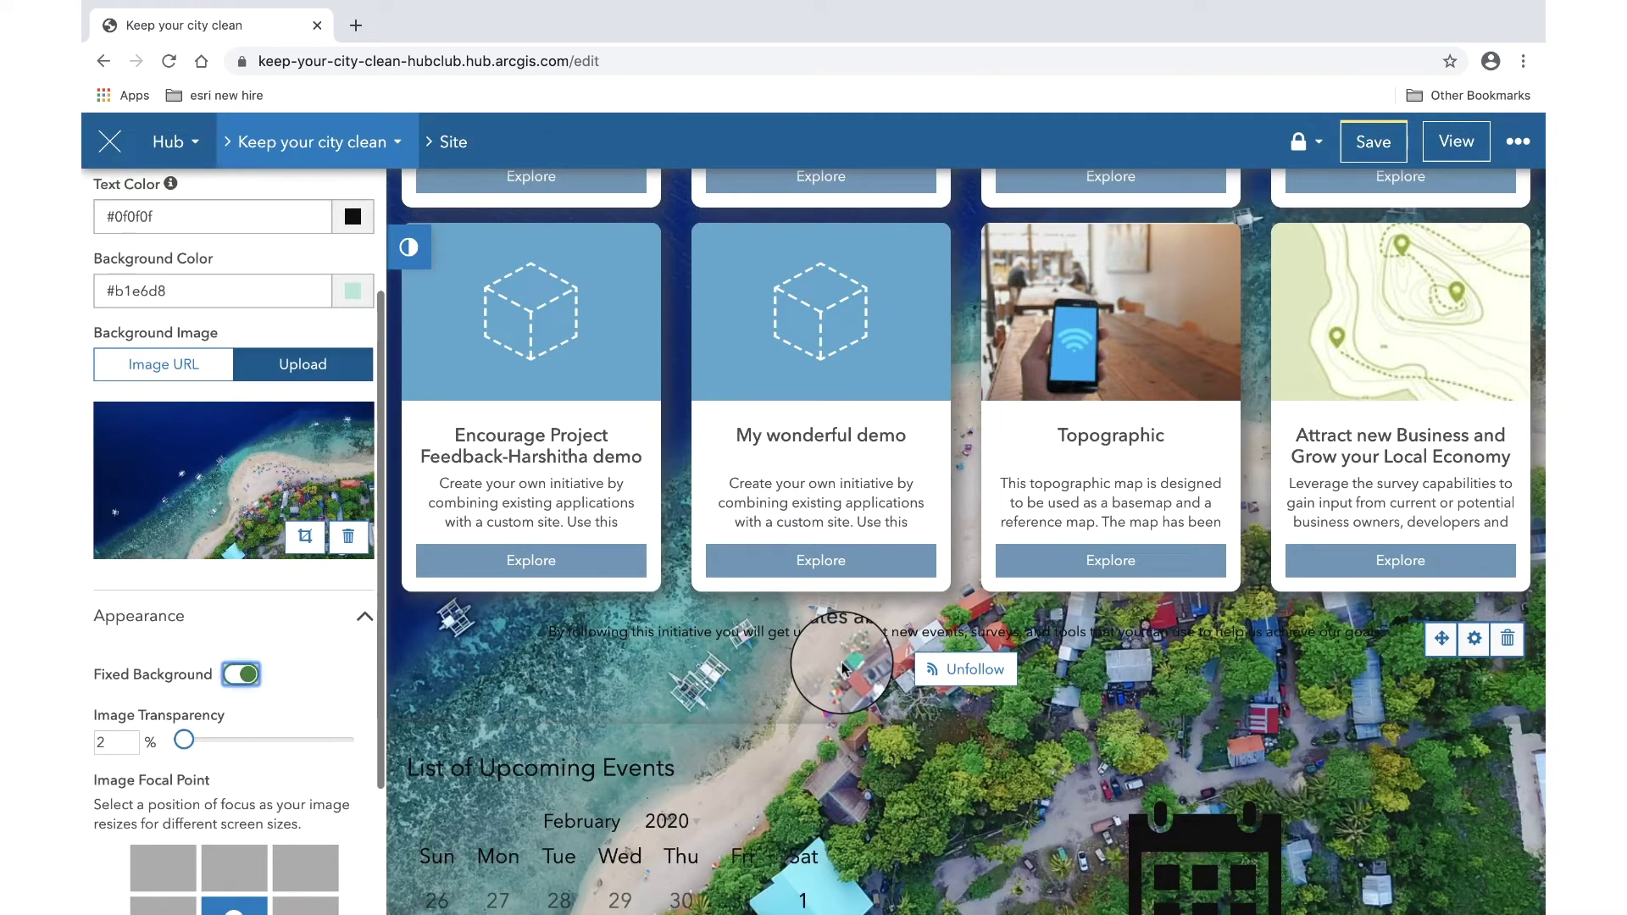
scroll(841, 669, up, 10)
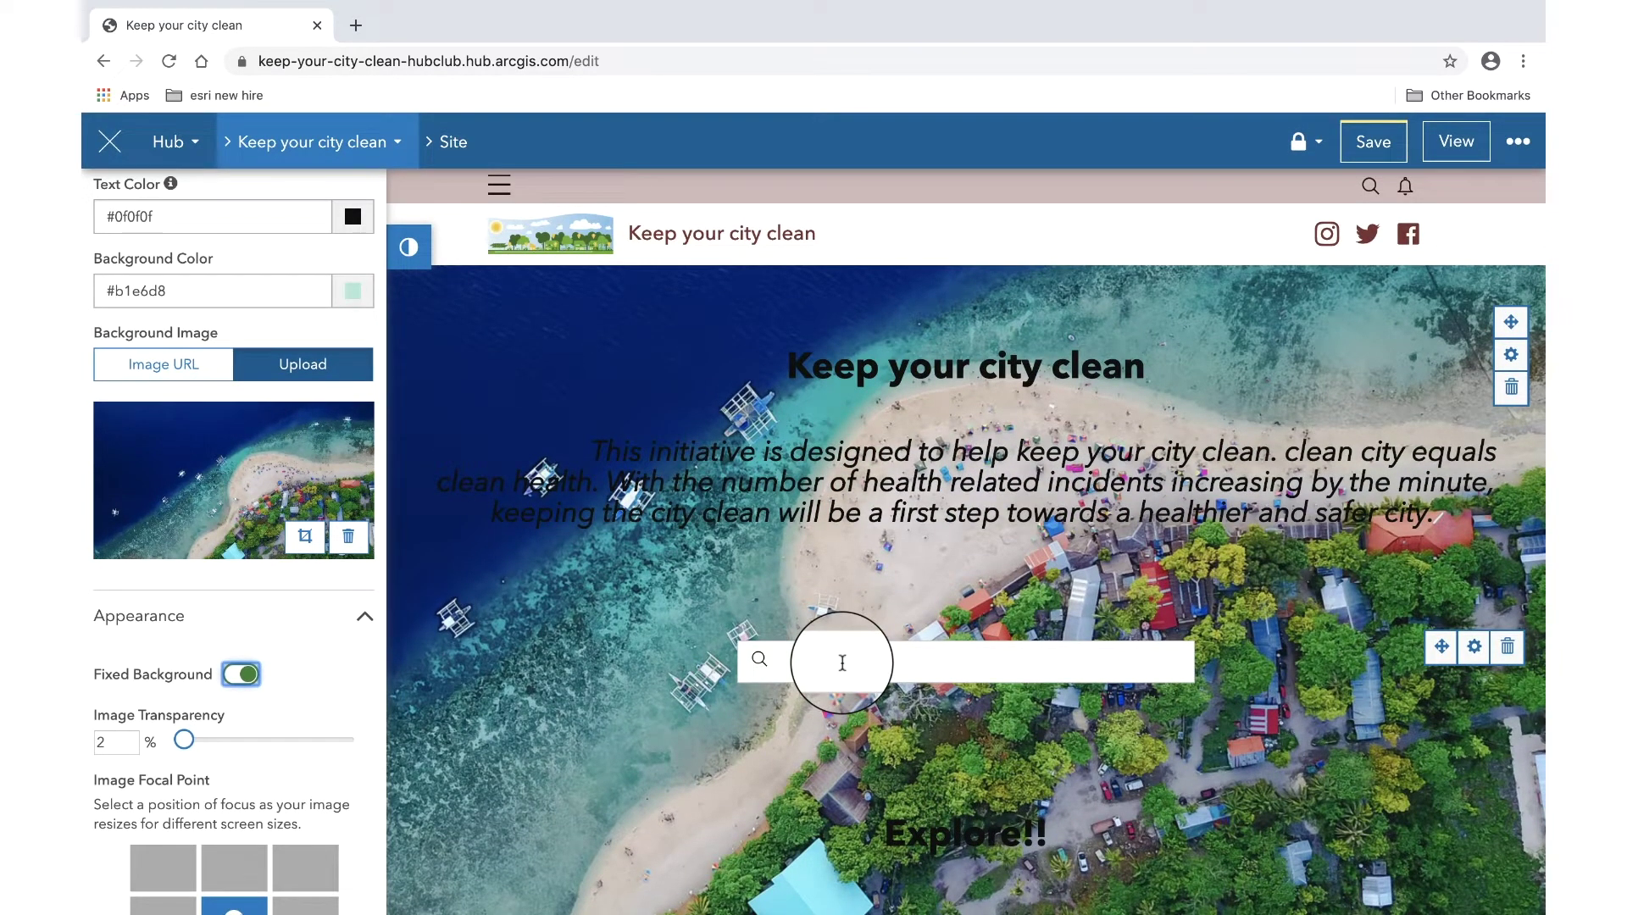
scroll(841, 662, down, 10)
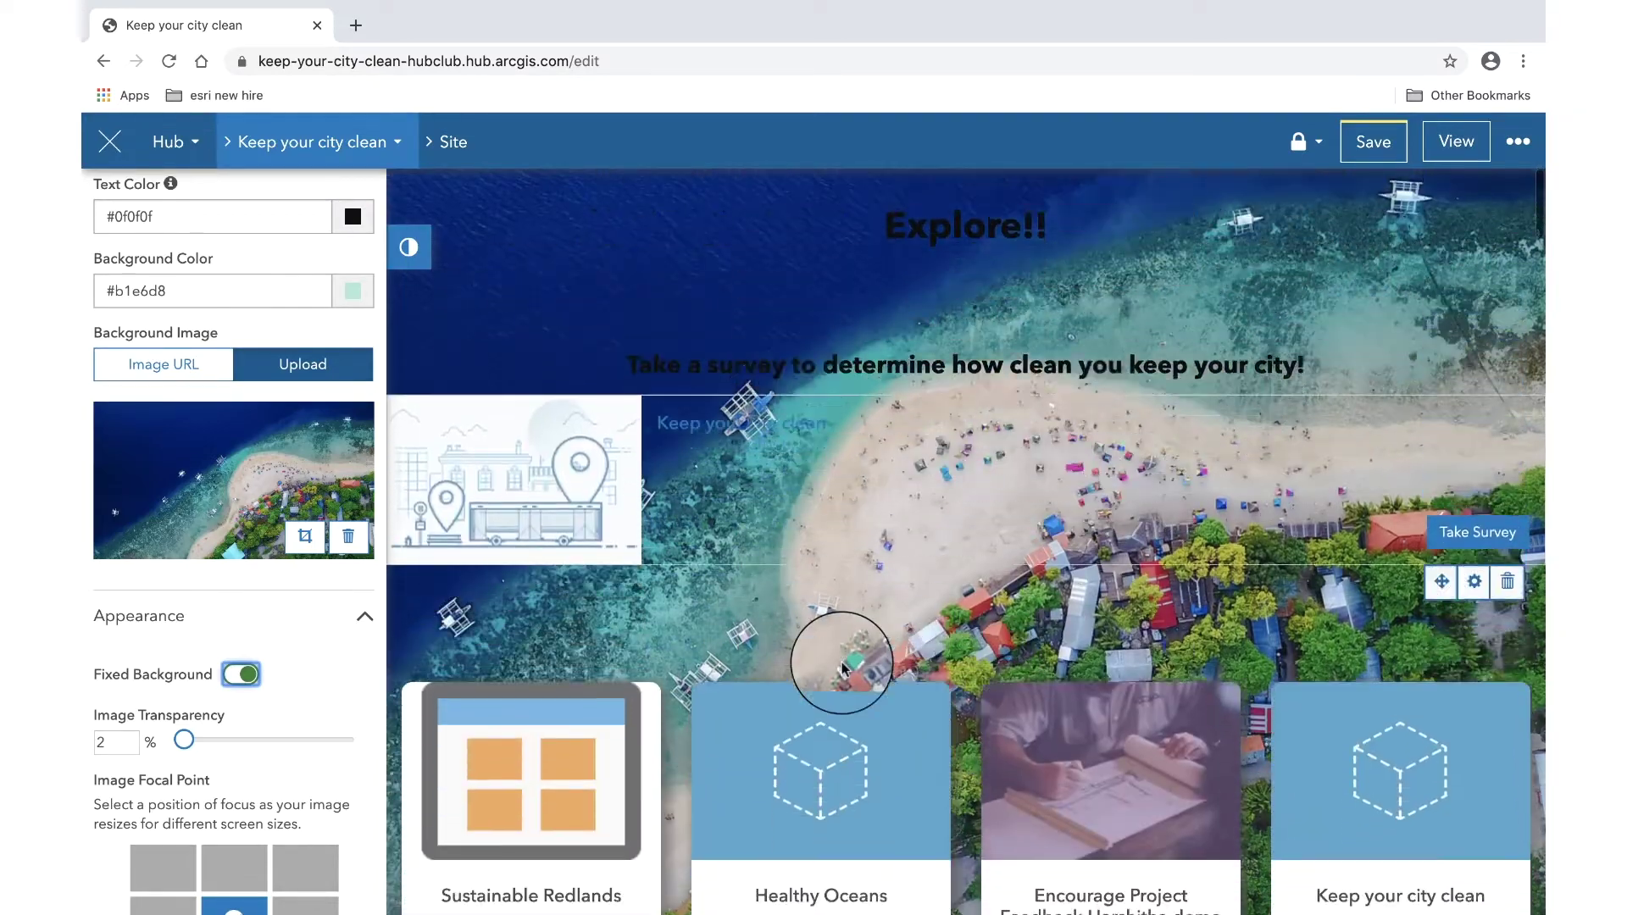
scroll(843, 669, down, 10)
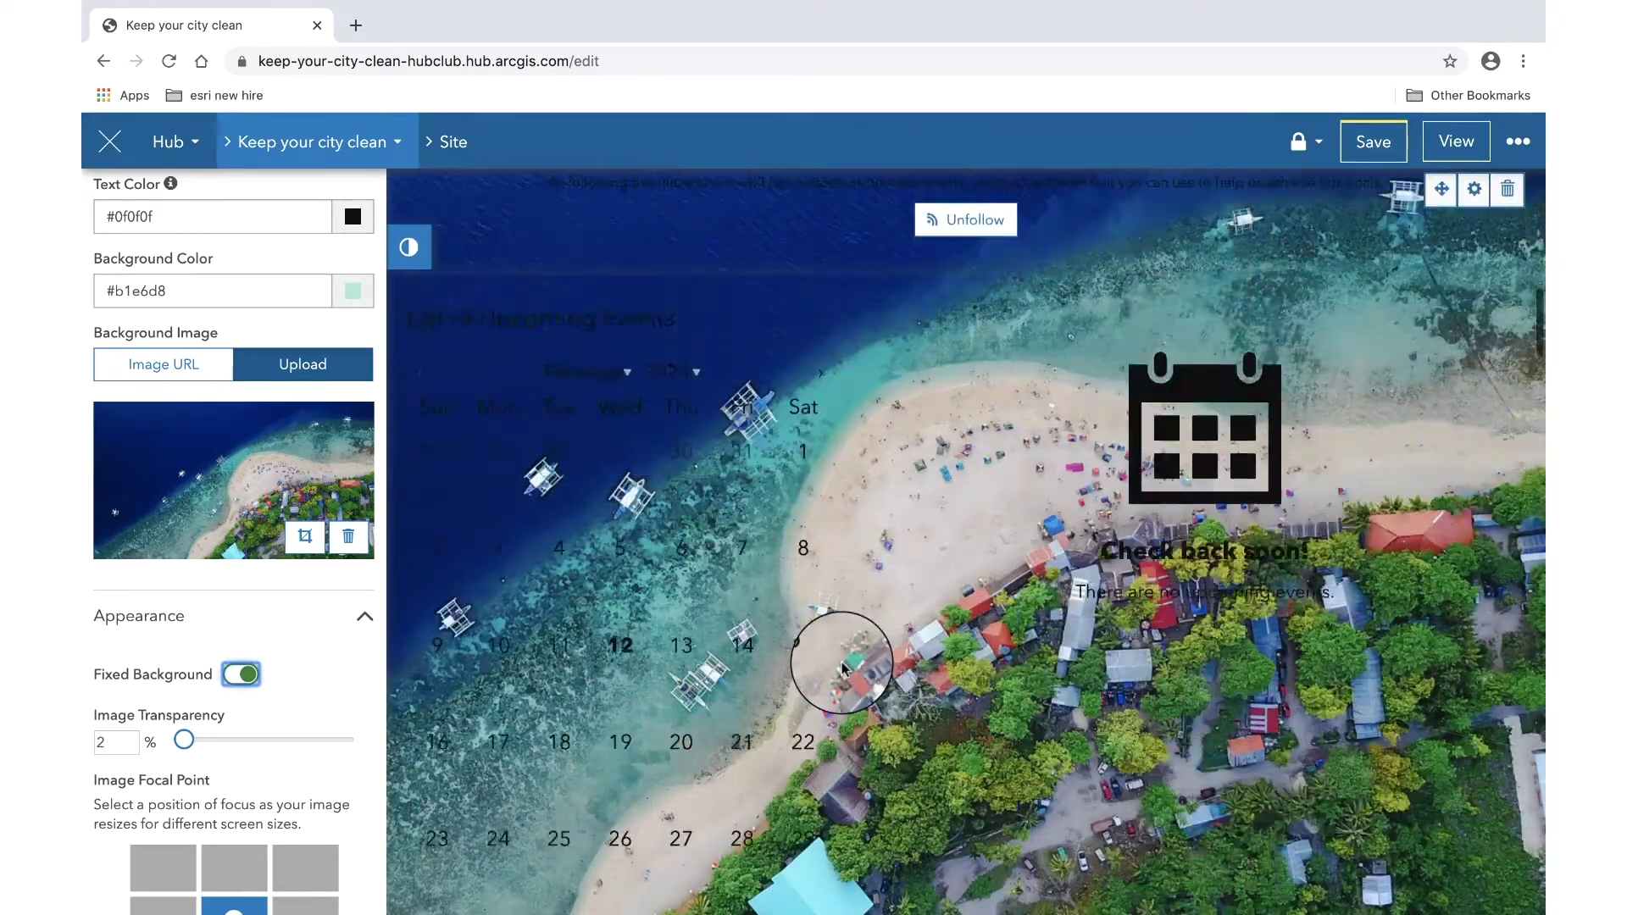
scroll(841, 670, up, 20)
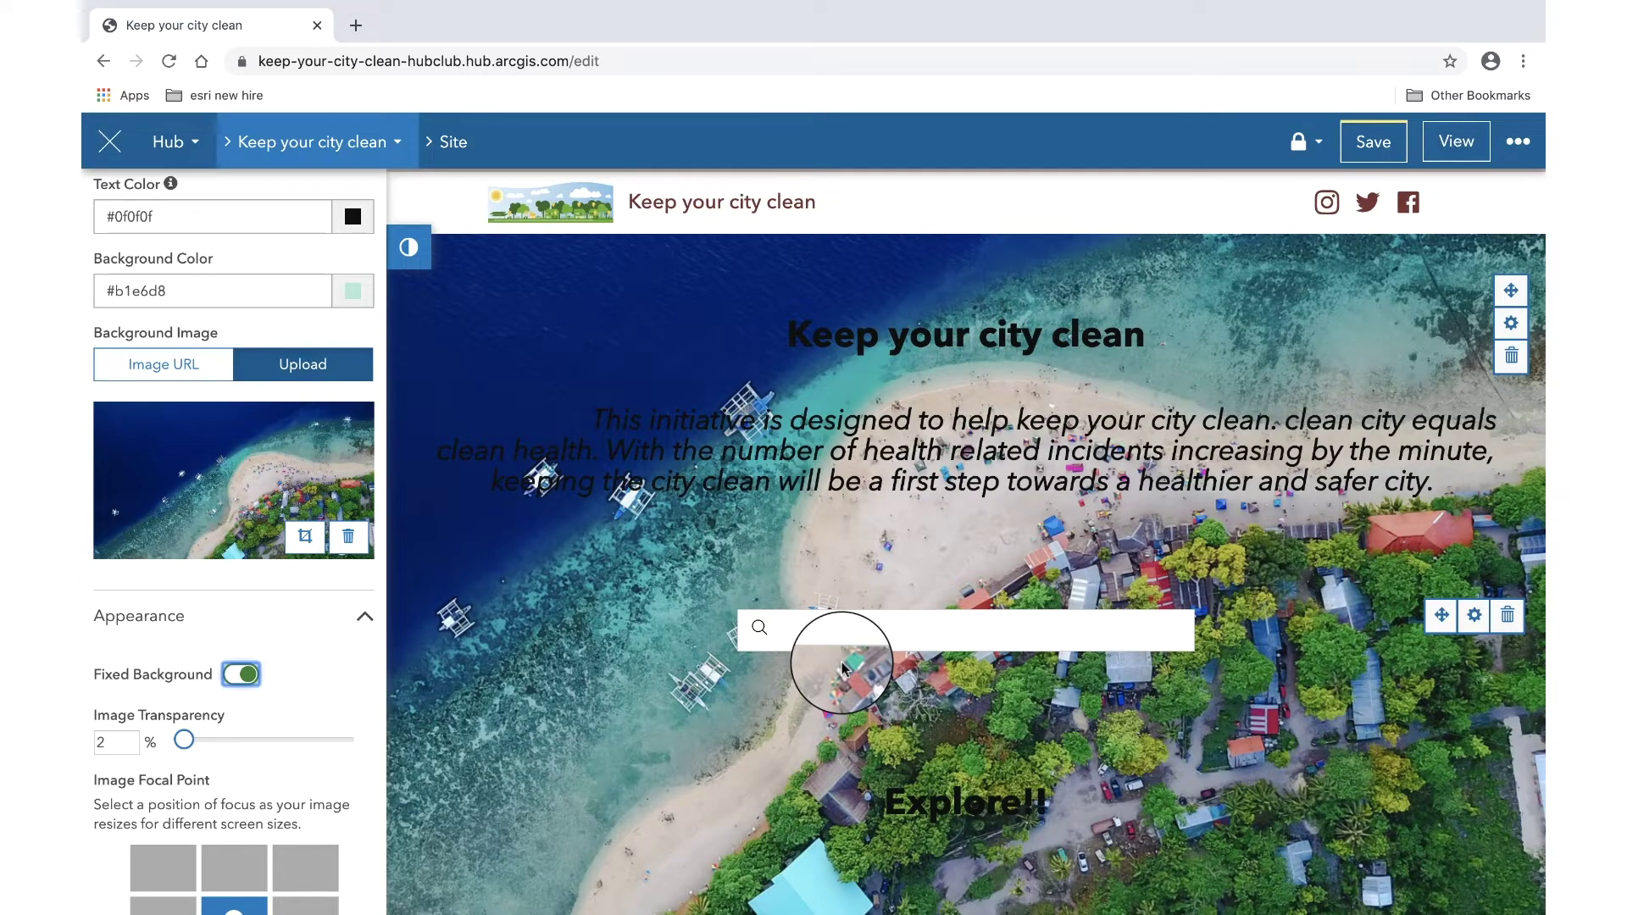
scroll(842, 669, down, 10)
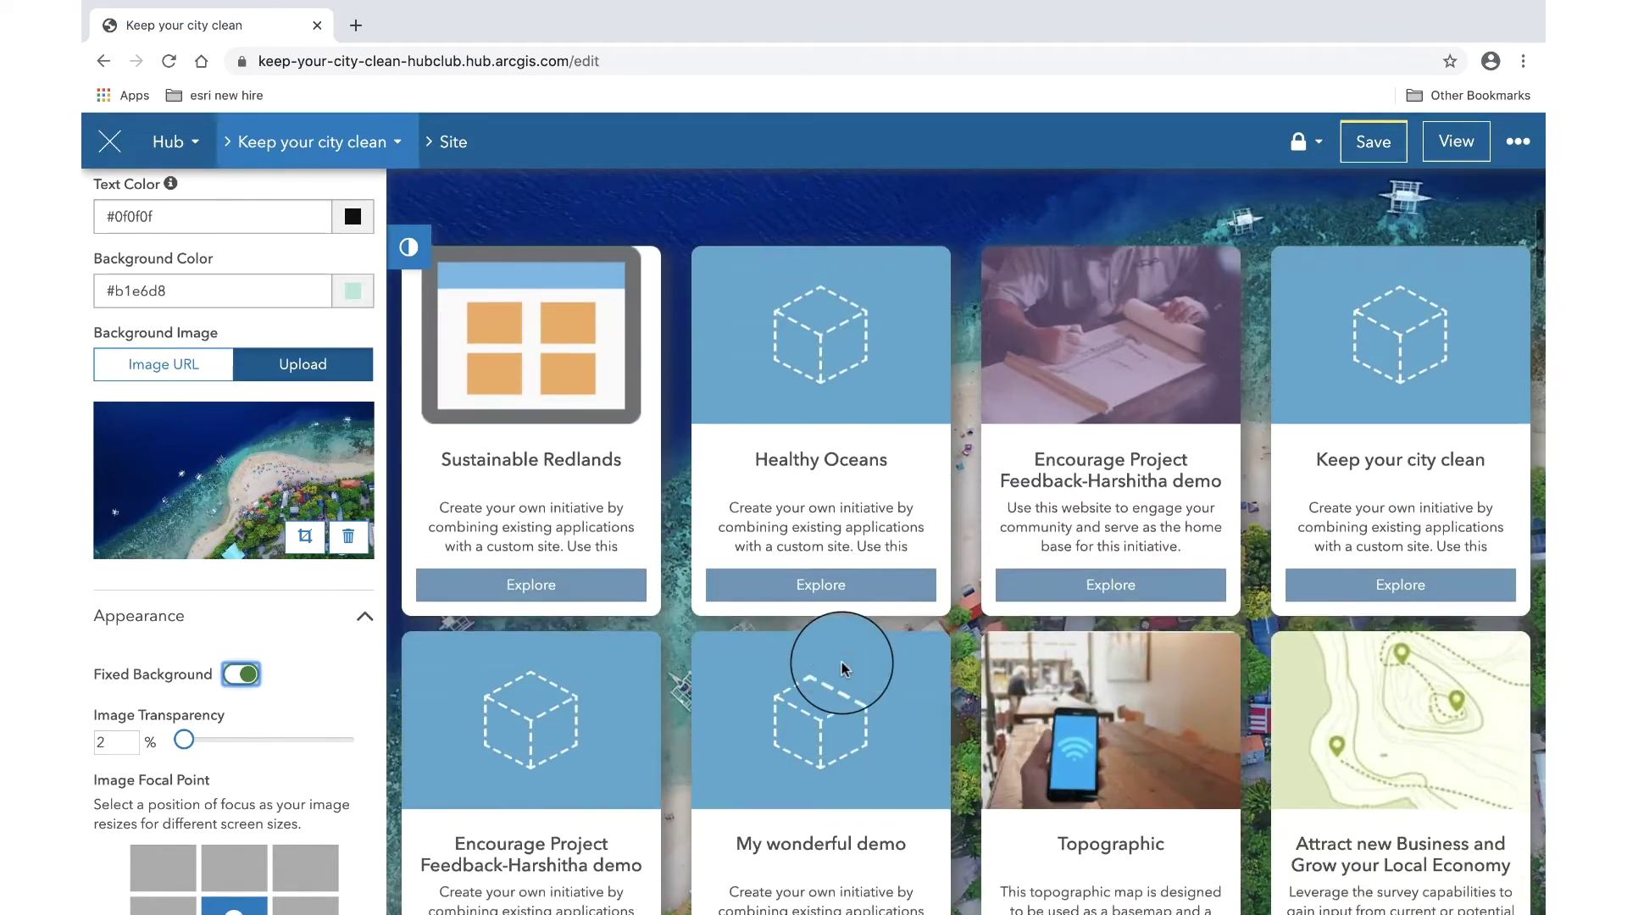
scroll(842, 661, down, 4)
scroll(842, 661, up, 4)
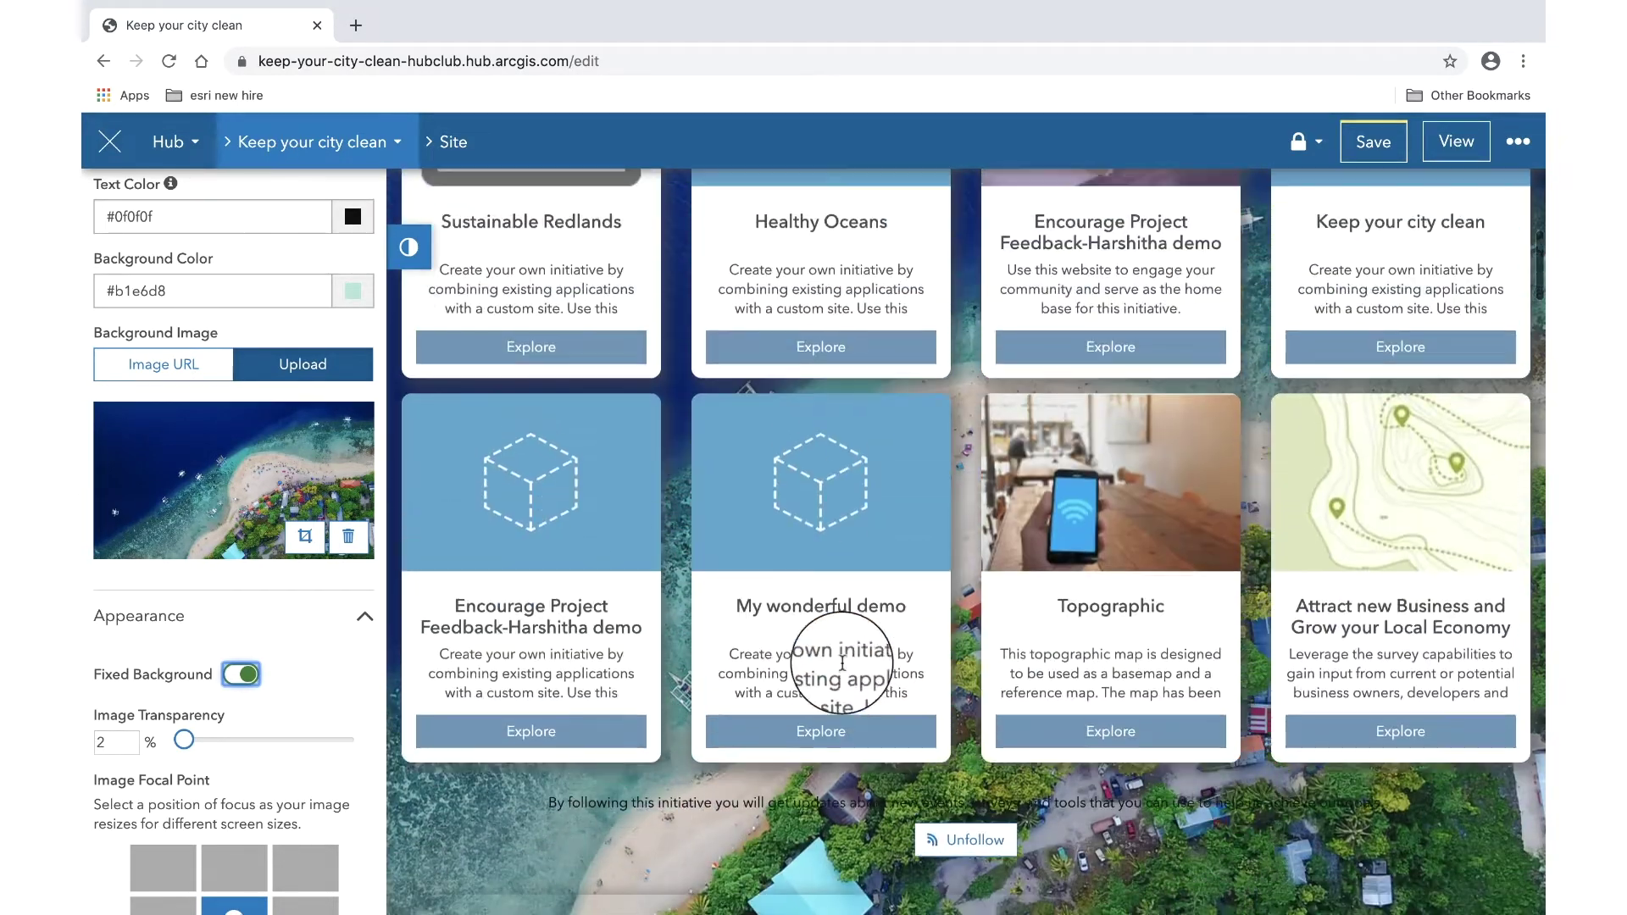
Step: Set the hero row's Image Transparency slider to 30%
drag(189, 743, 233, 741)
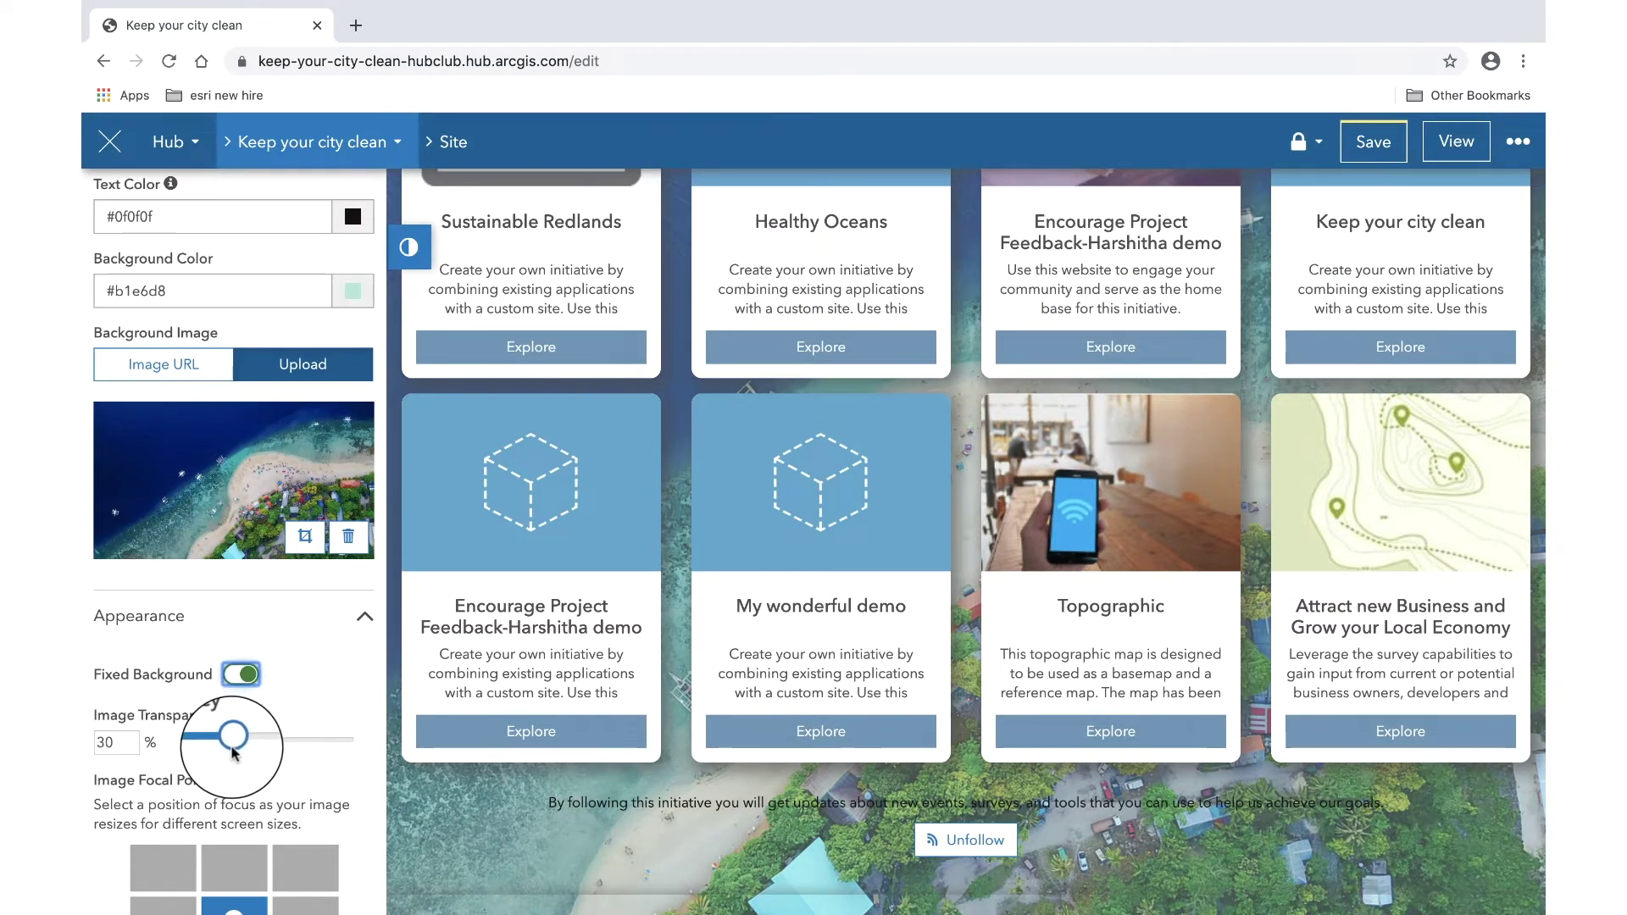
scroll(497, 715, up, 10)
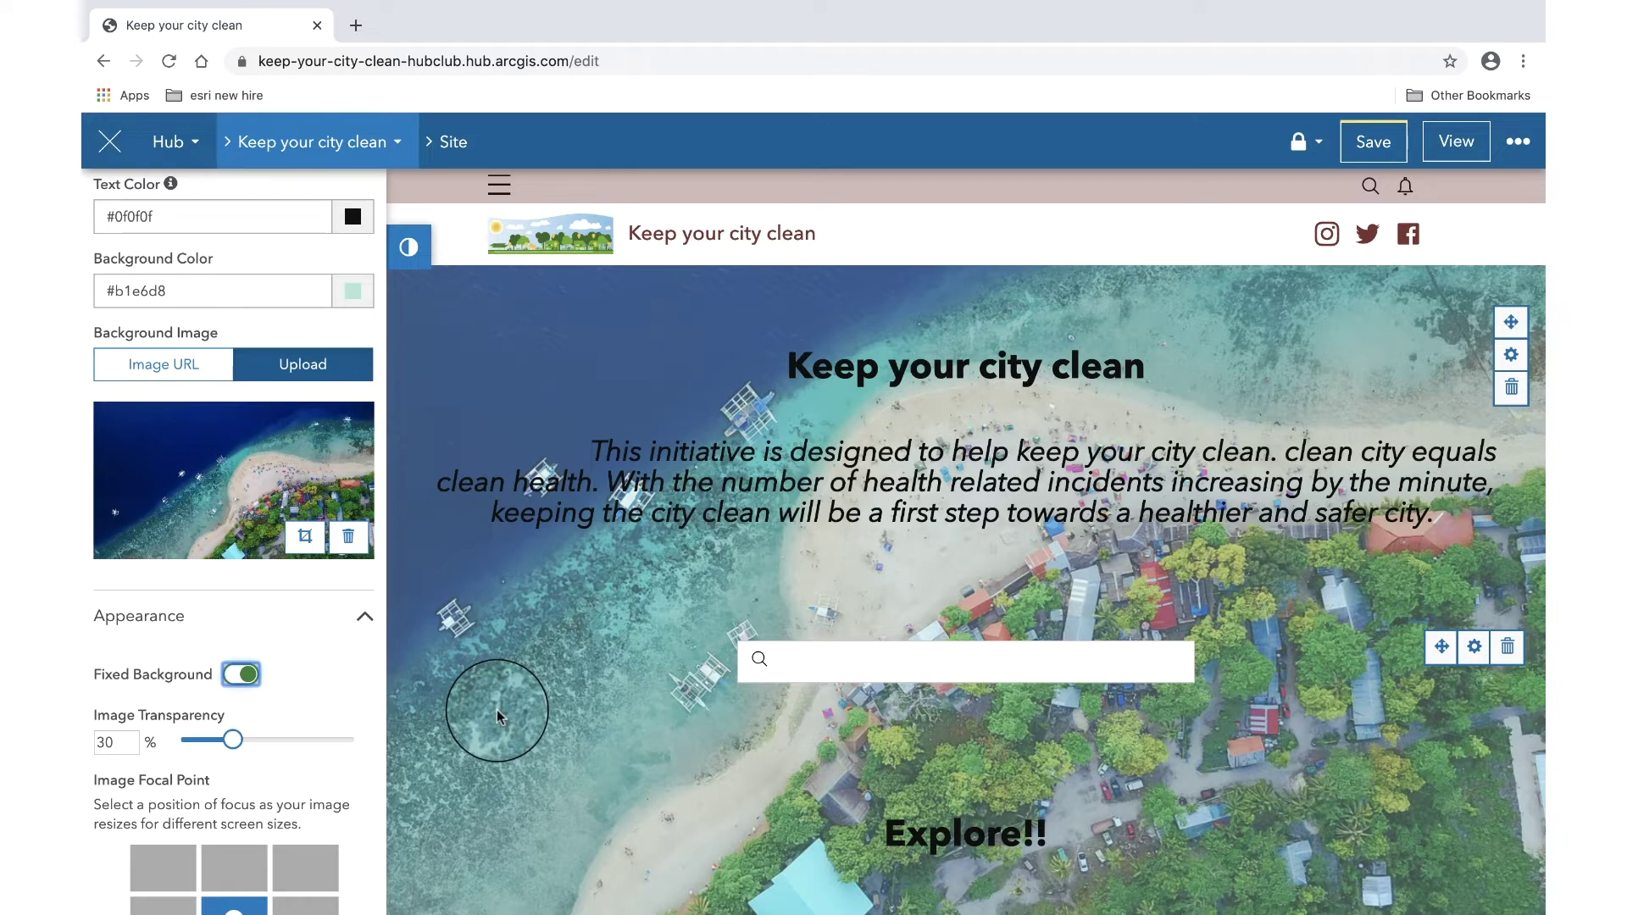
drag(234, 738, 348, 745)
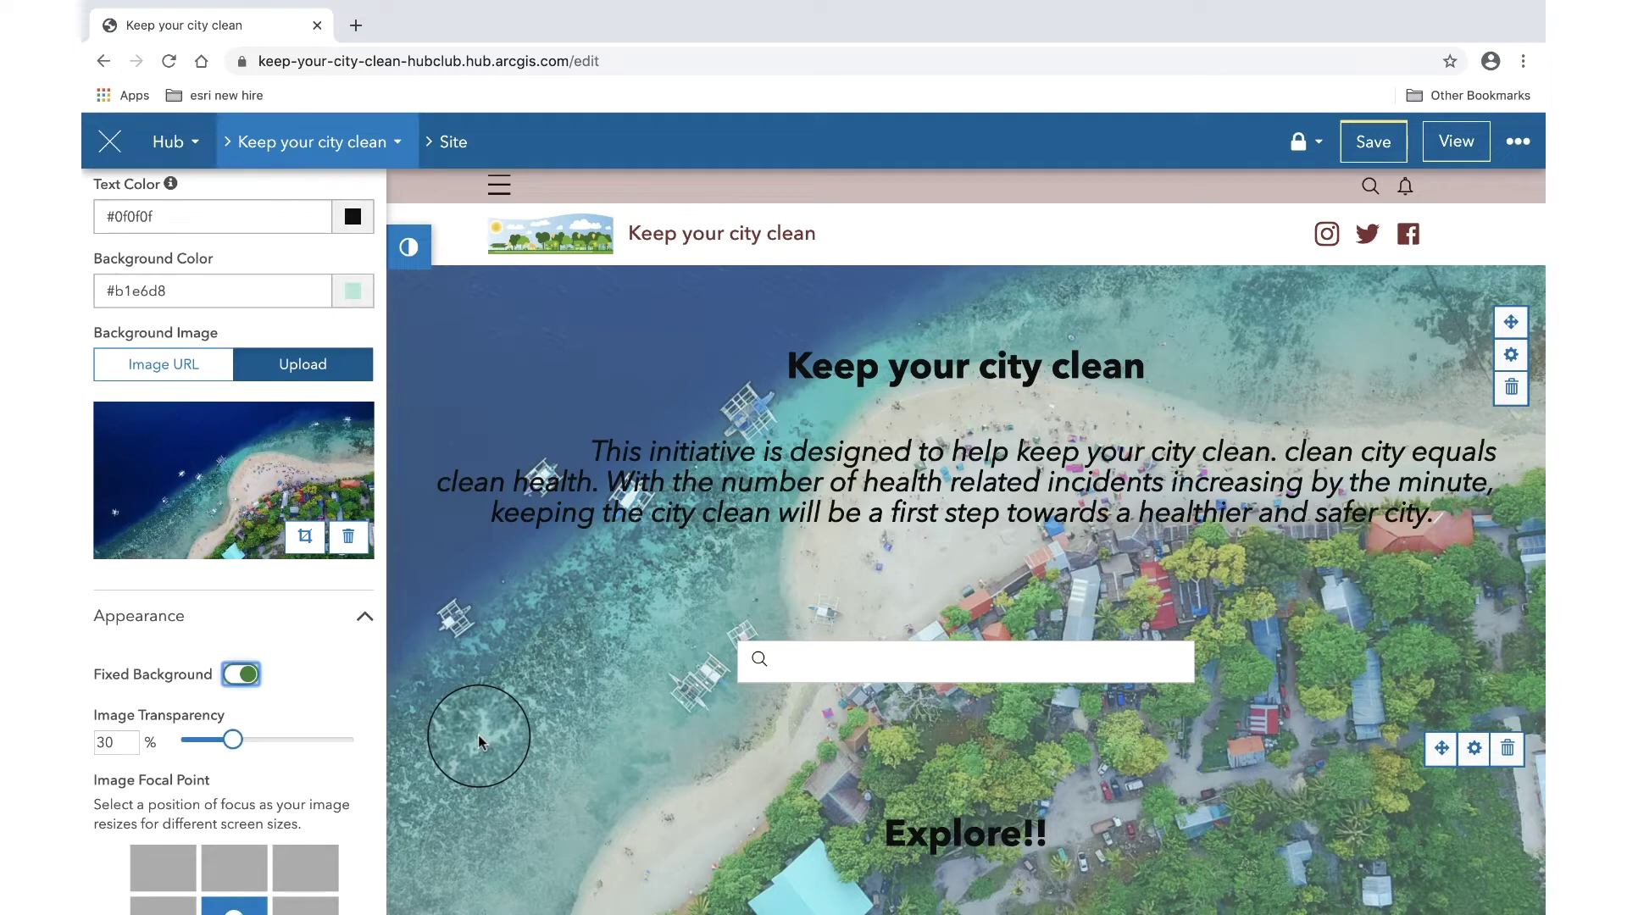
Step: Change the hero row's background colour from #b1e6d8 to #bddbd3 and save the site
click(354, 296)
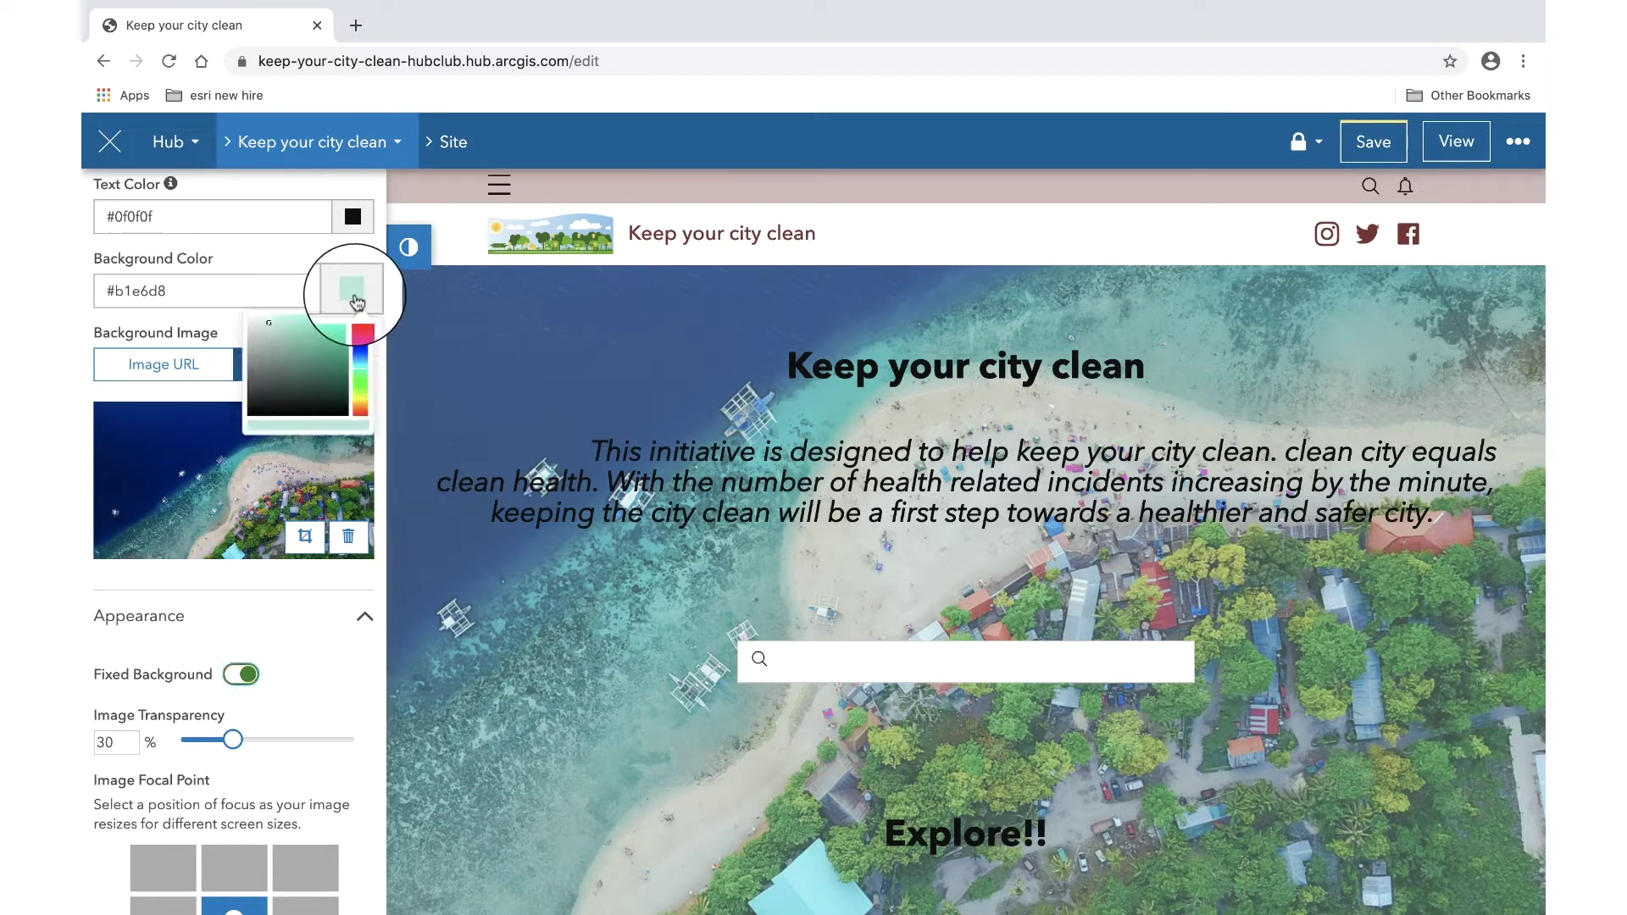
click(289, 324)
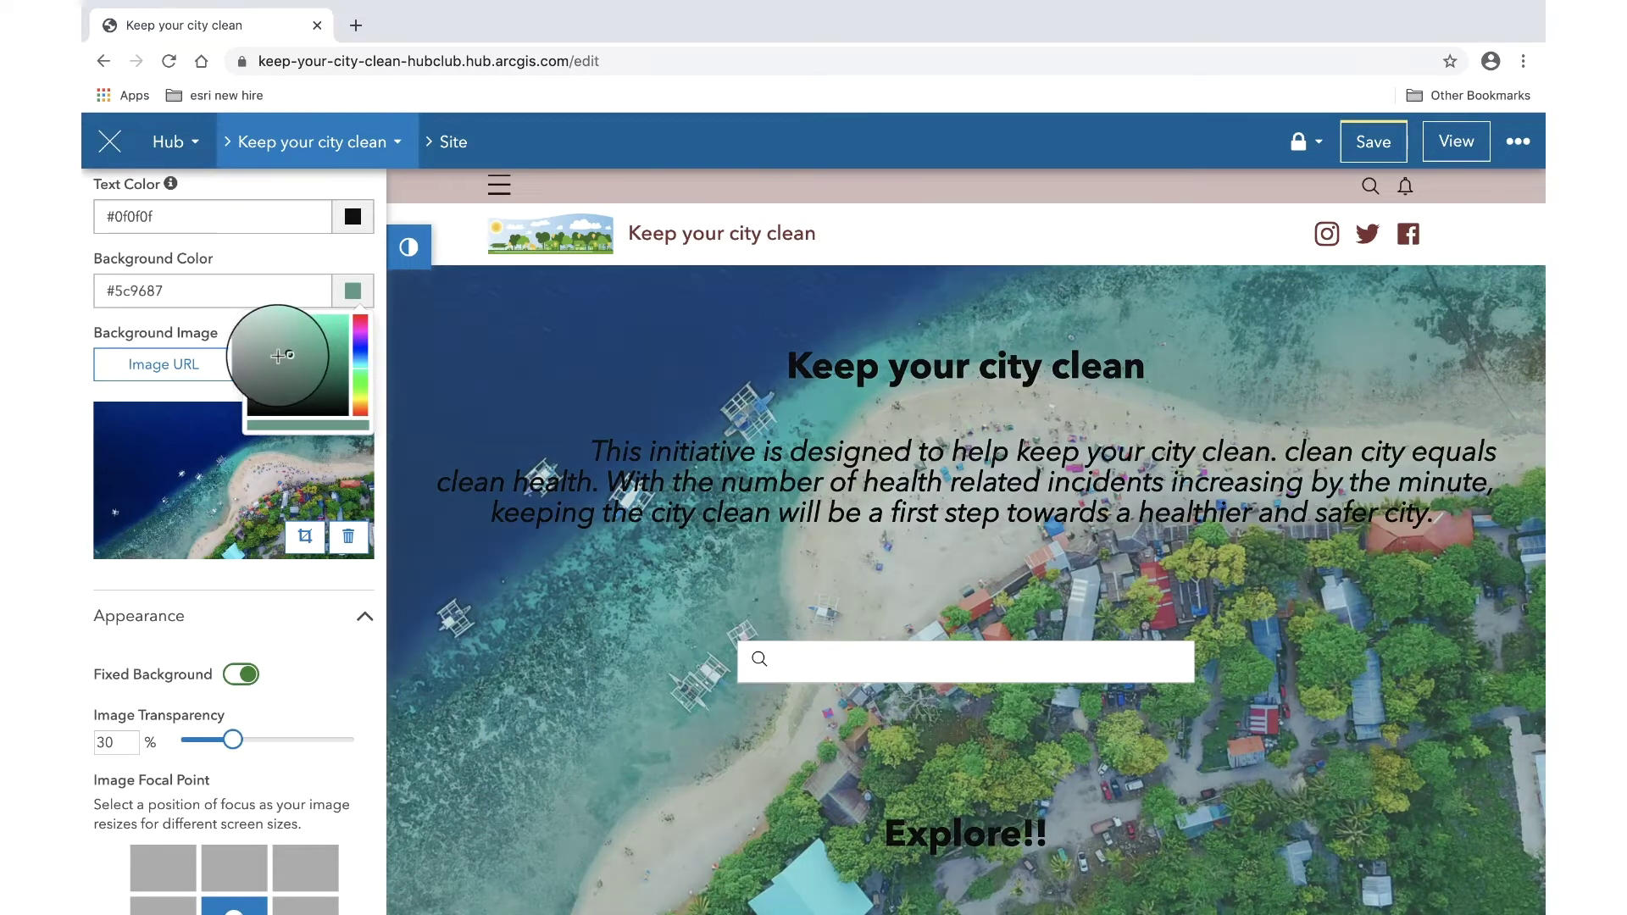
click(260, 334)
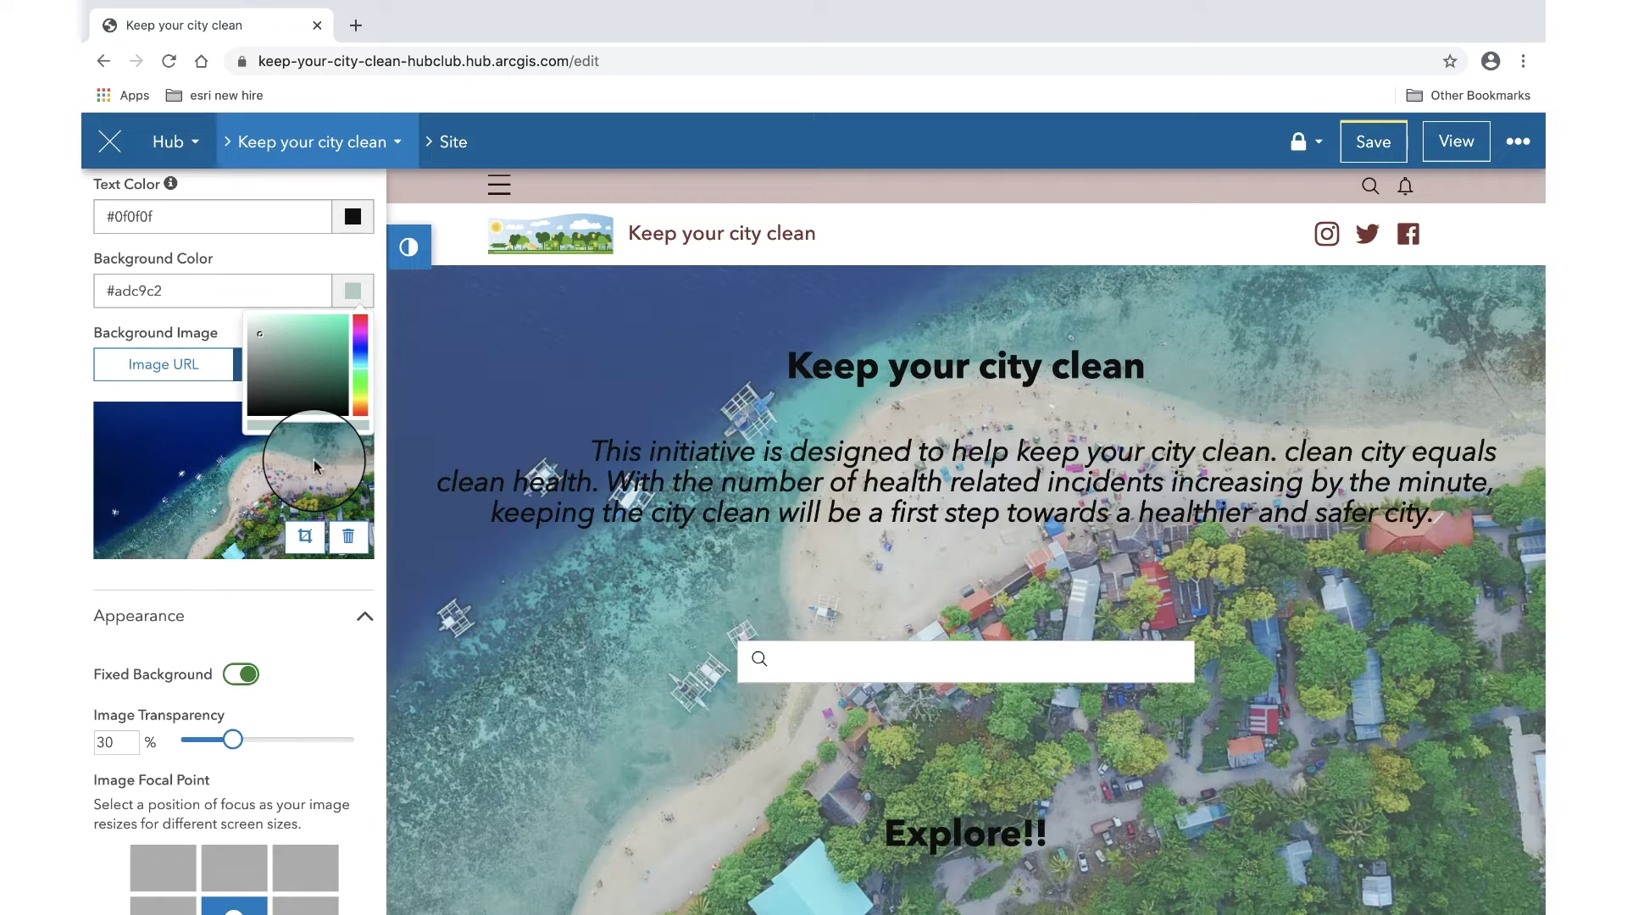
drag(318, 423, 259, 326)
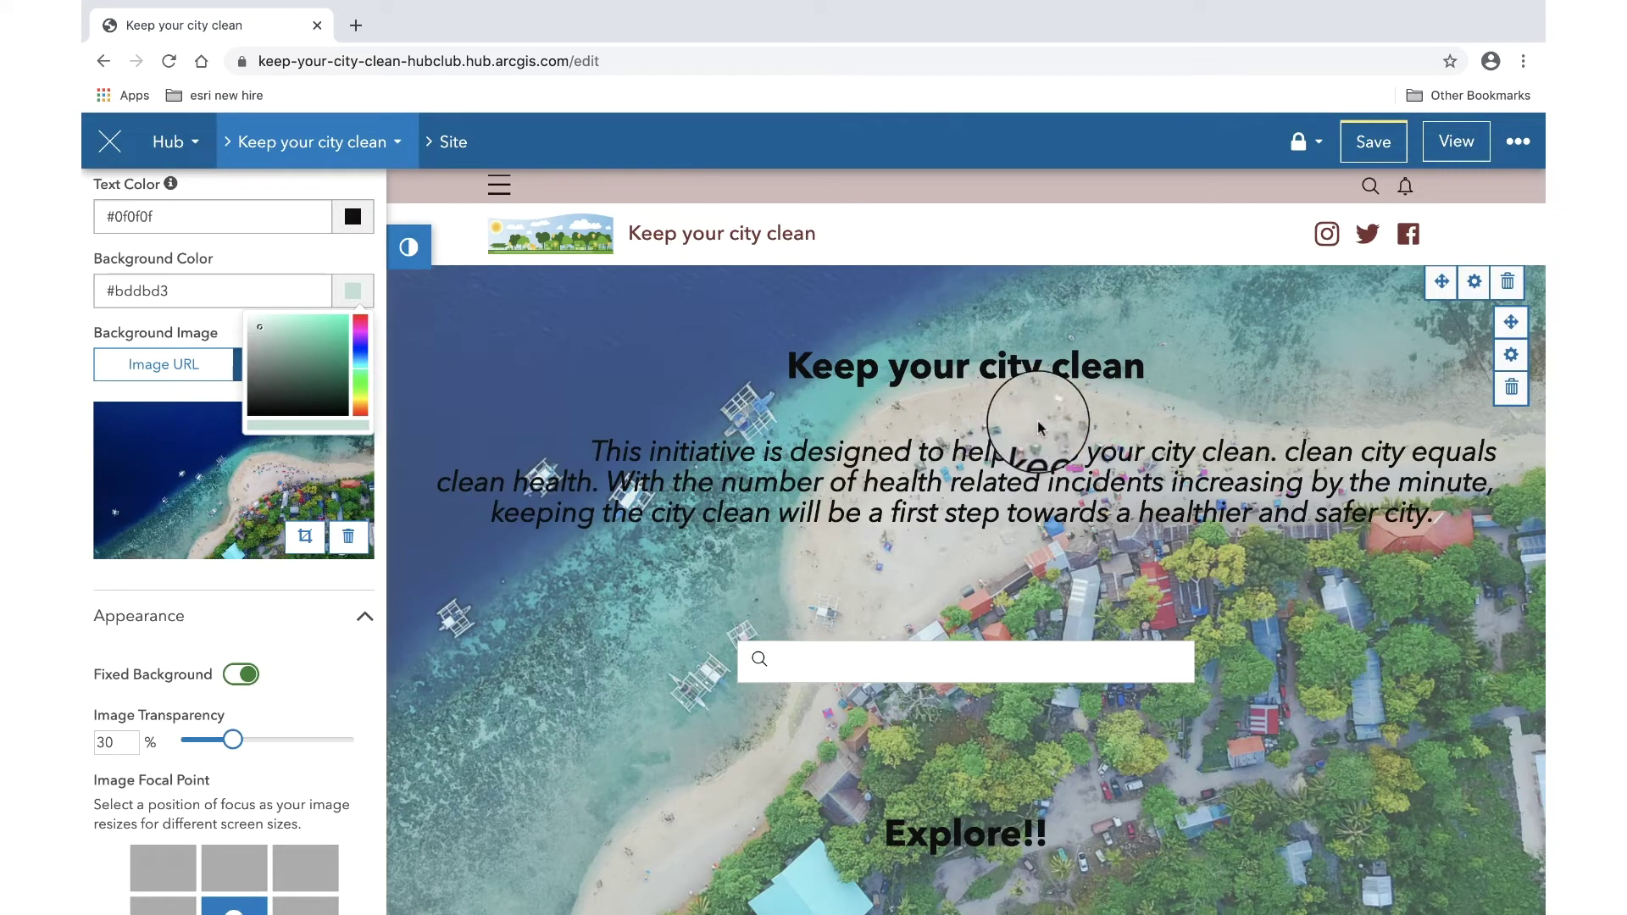
click(1366, 149)
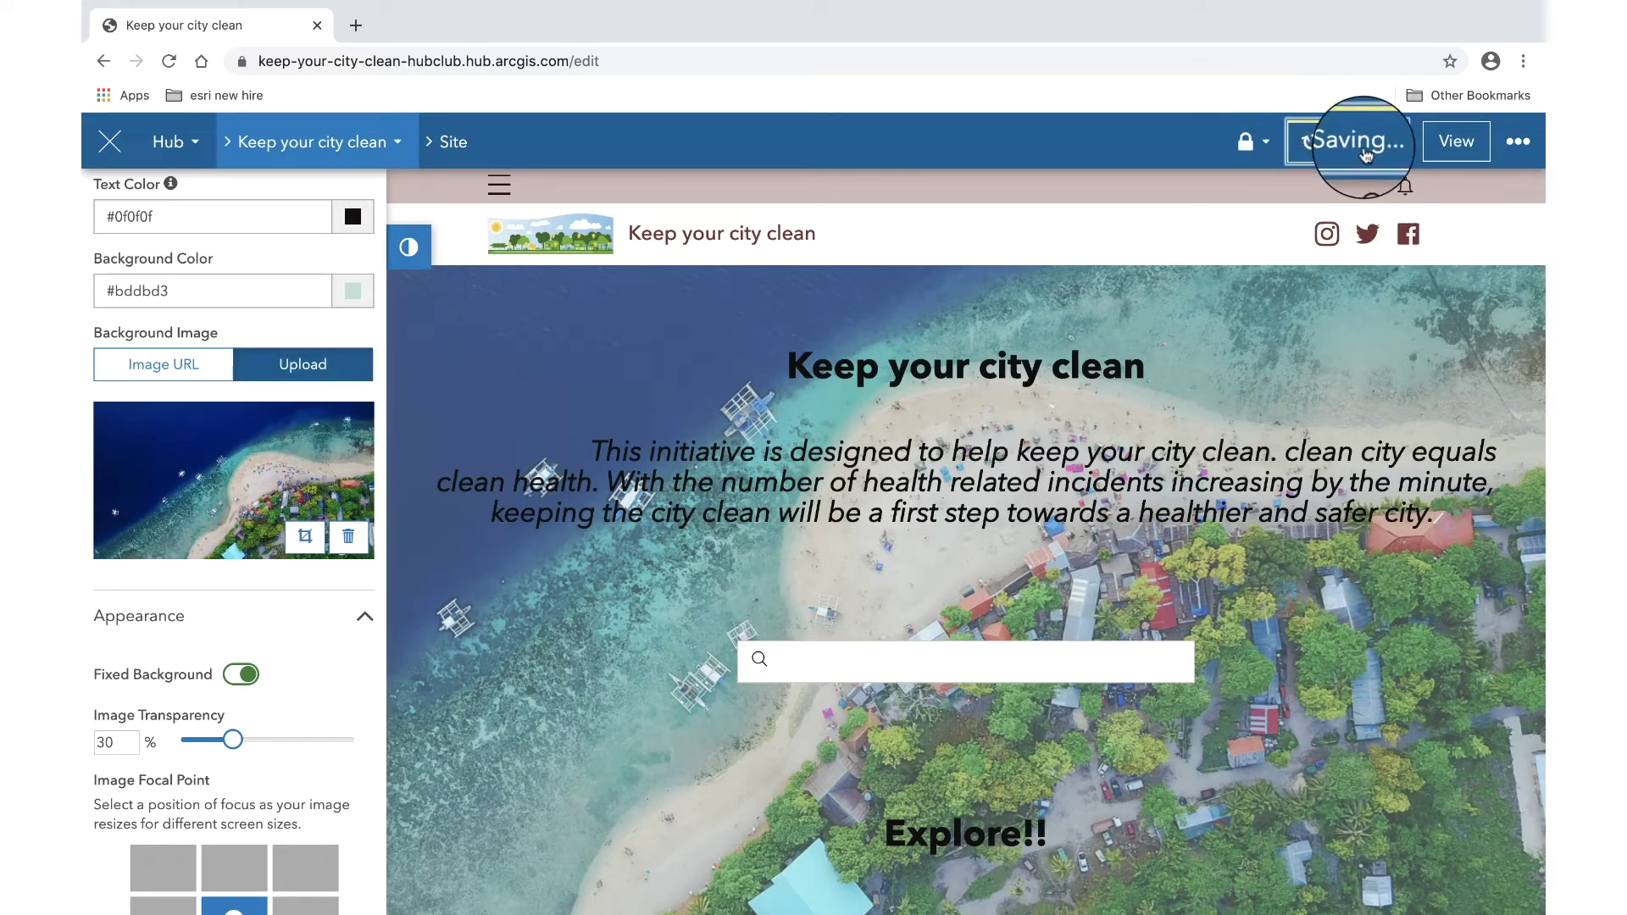
Step: View the live 'Keep your city clean' site, checking the beach photo stays fixed while scrolling
click(1464, 146)
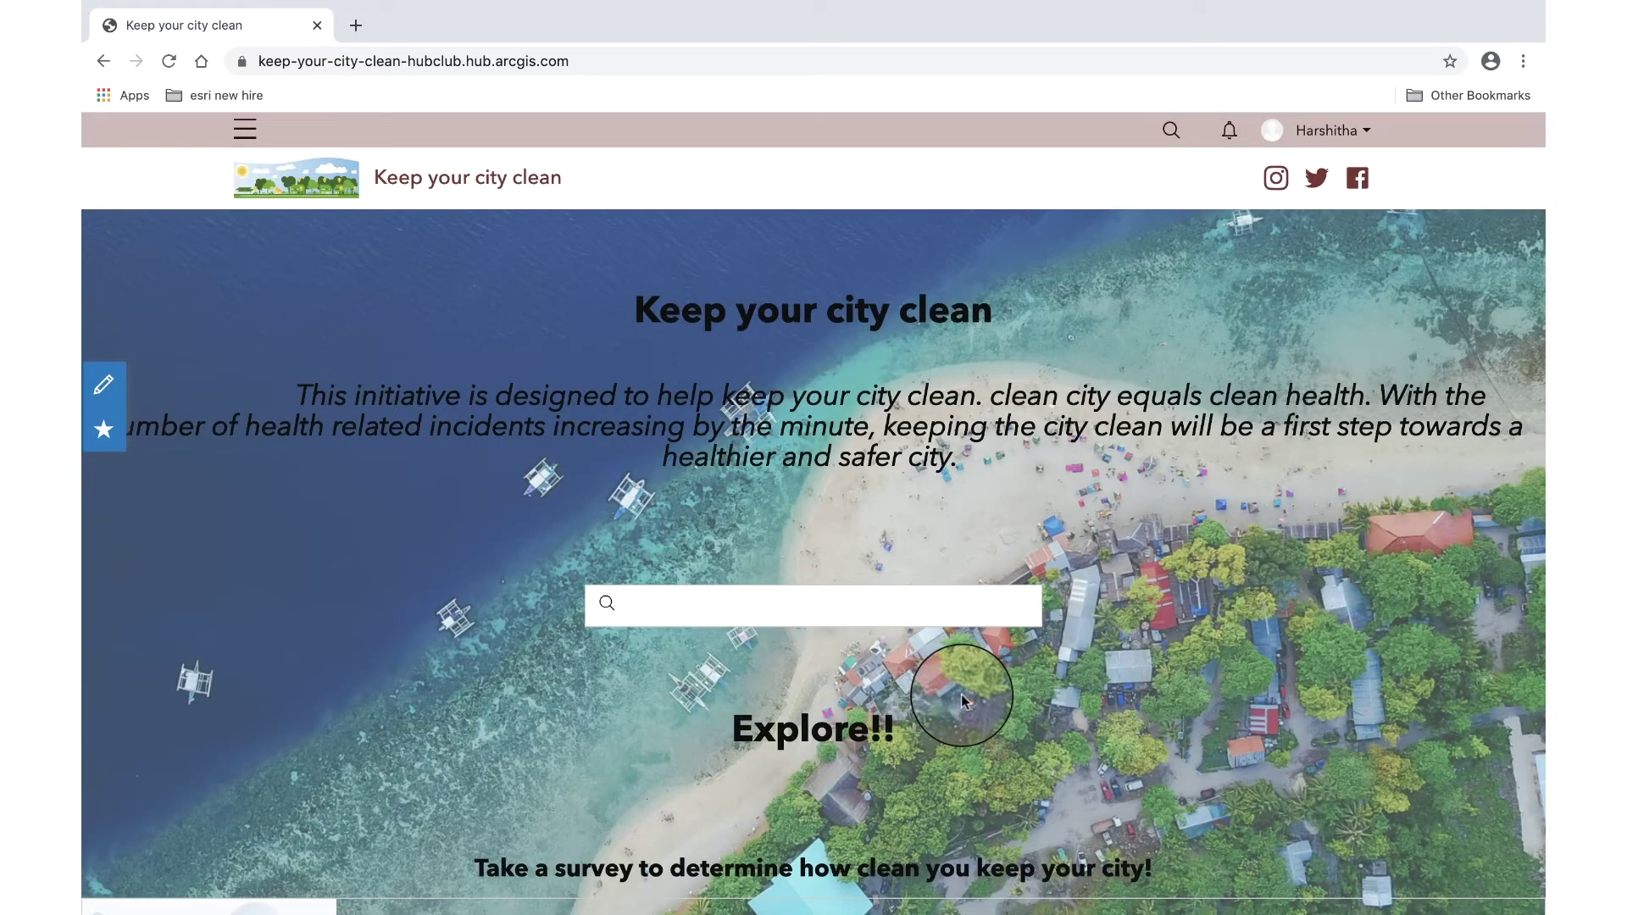
scroll(961, 695, down, 6)
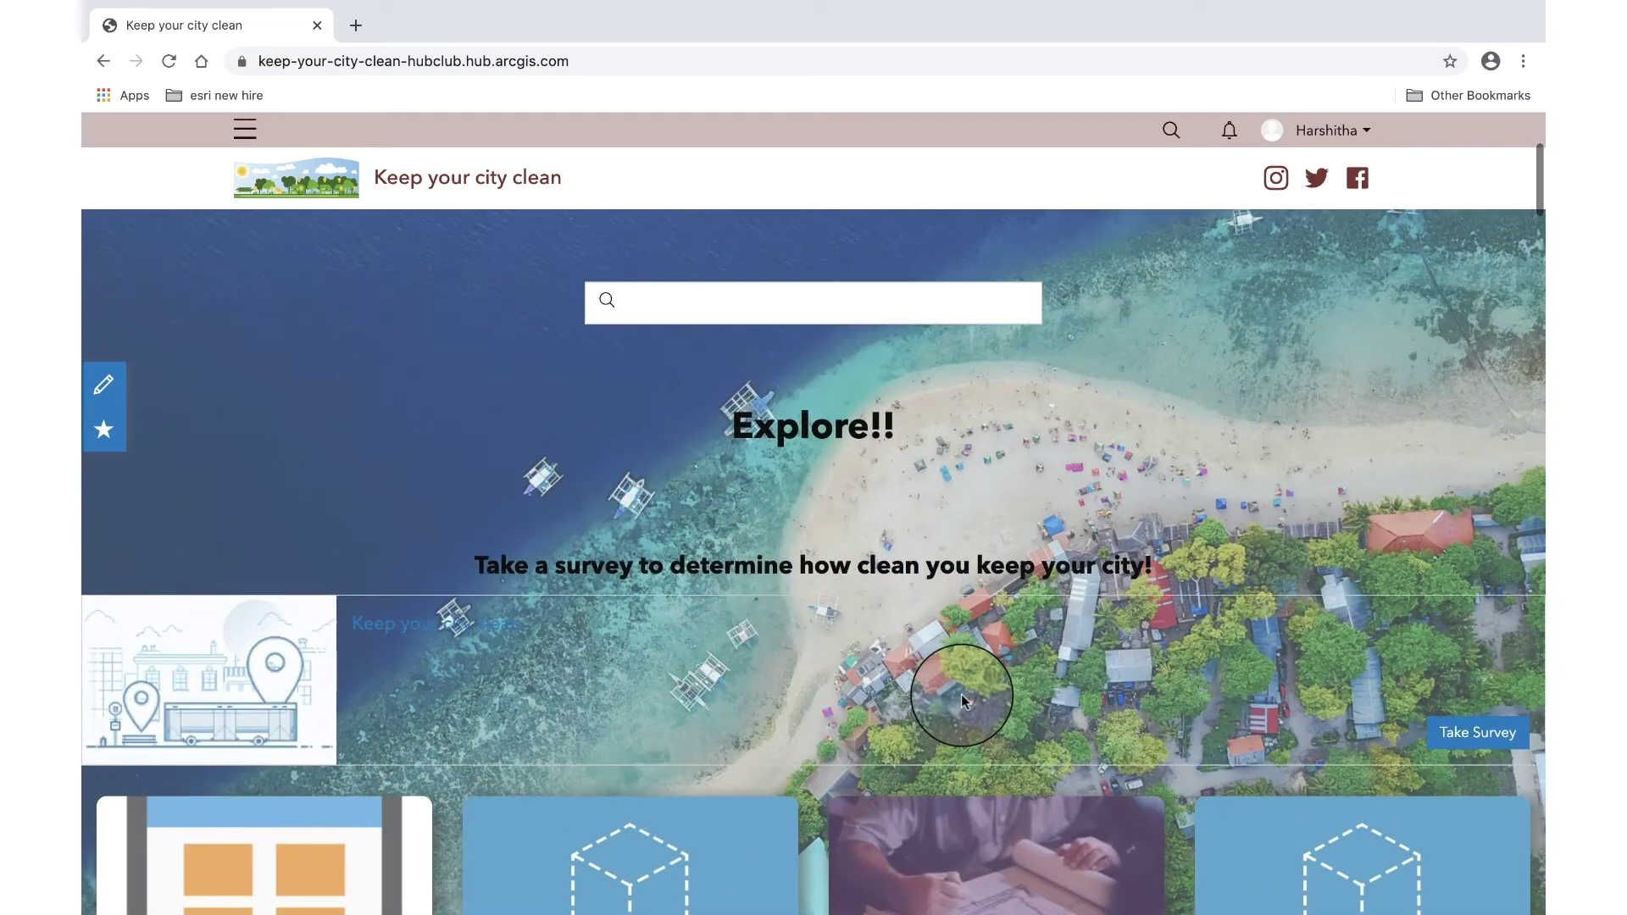
scroll(961, 696, down, 12)
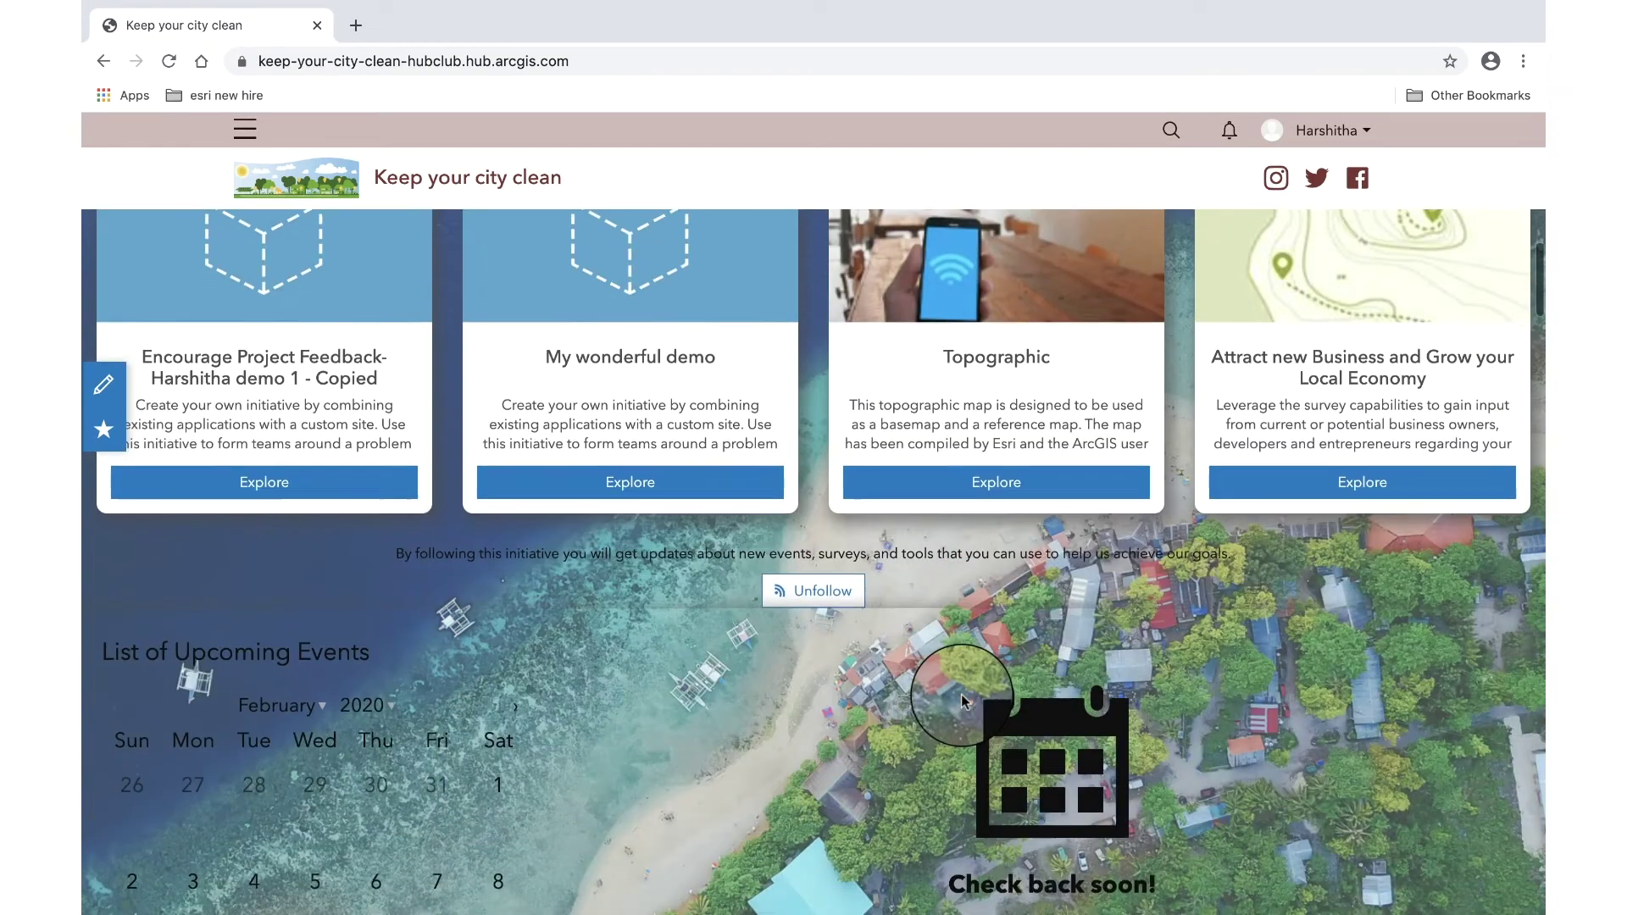
scroll(961, 696, down, 7)
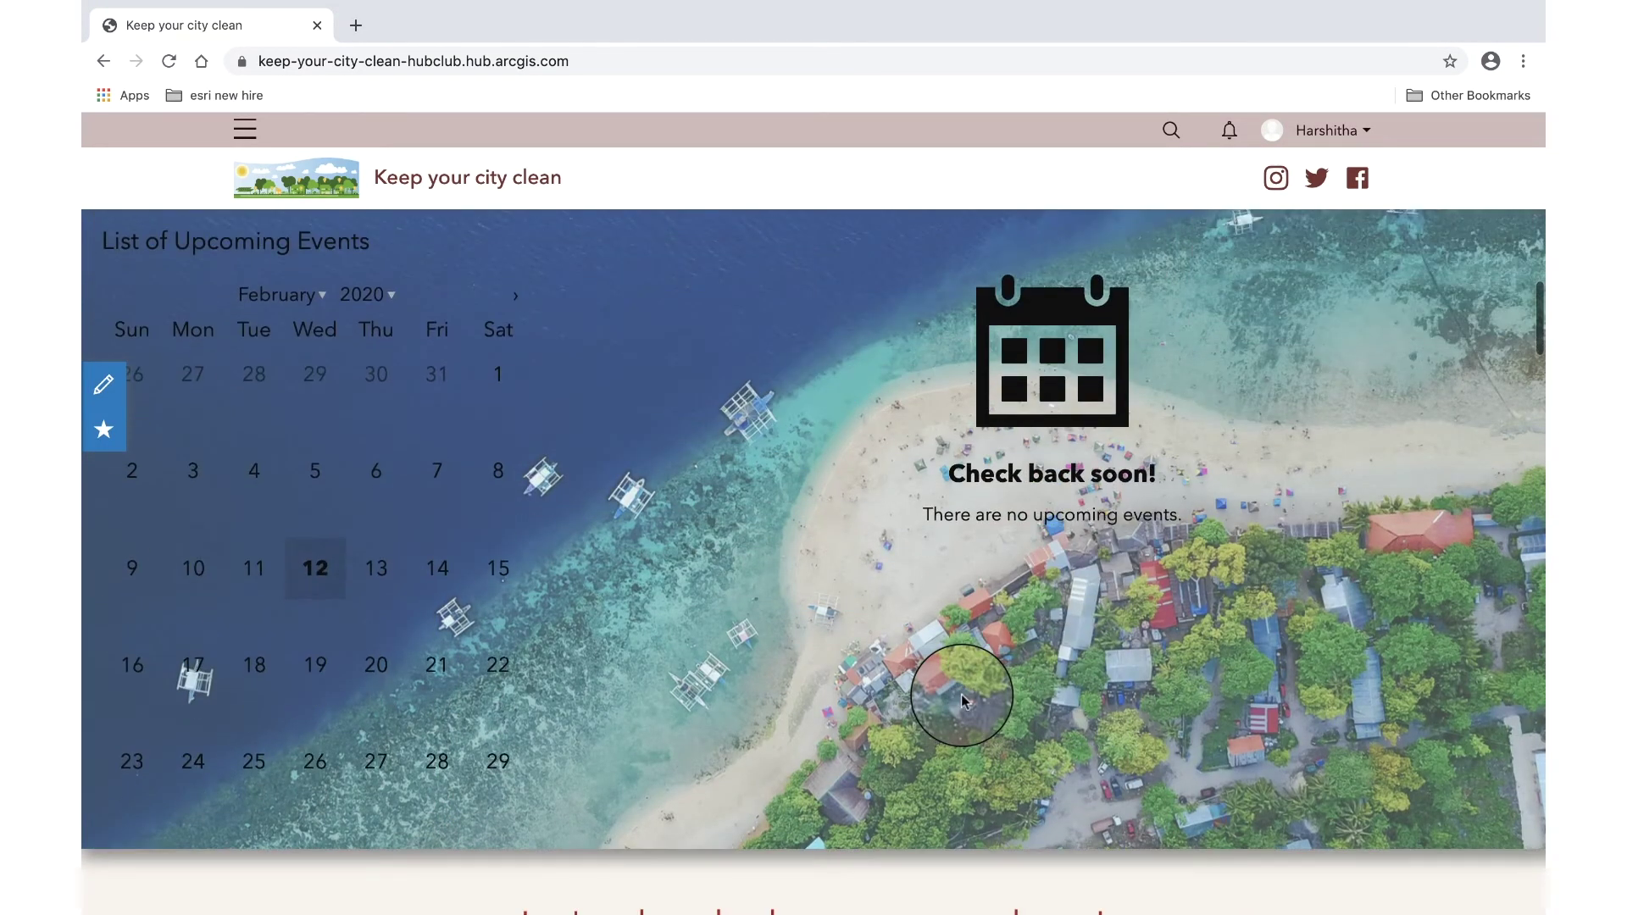
scroll(962, 697, down, 6)
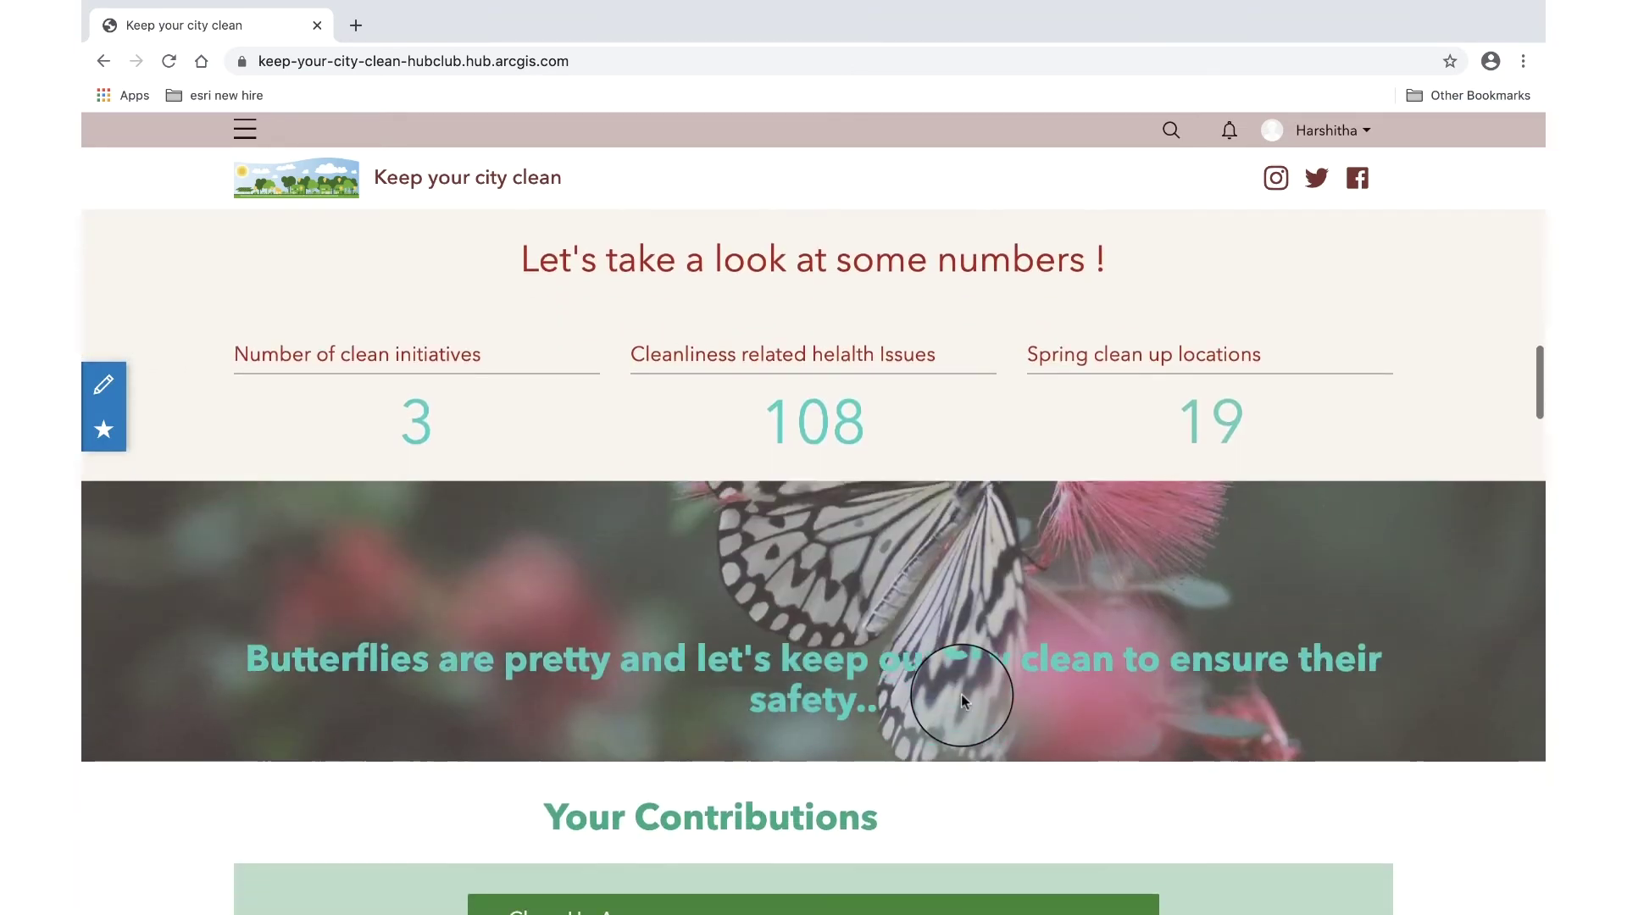
scroll(961, 693, down, 2)
scroll(961, 693, up, 15)
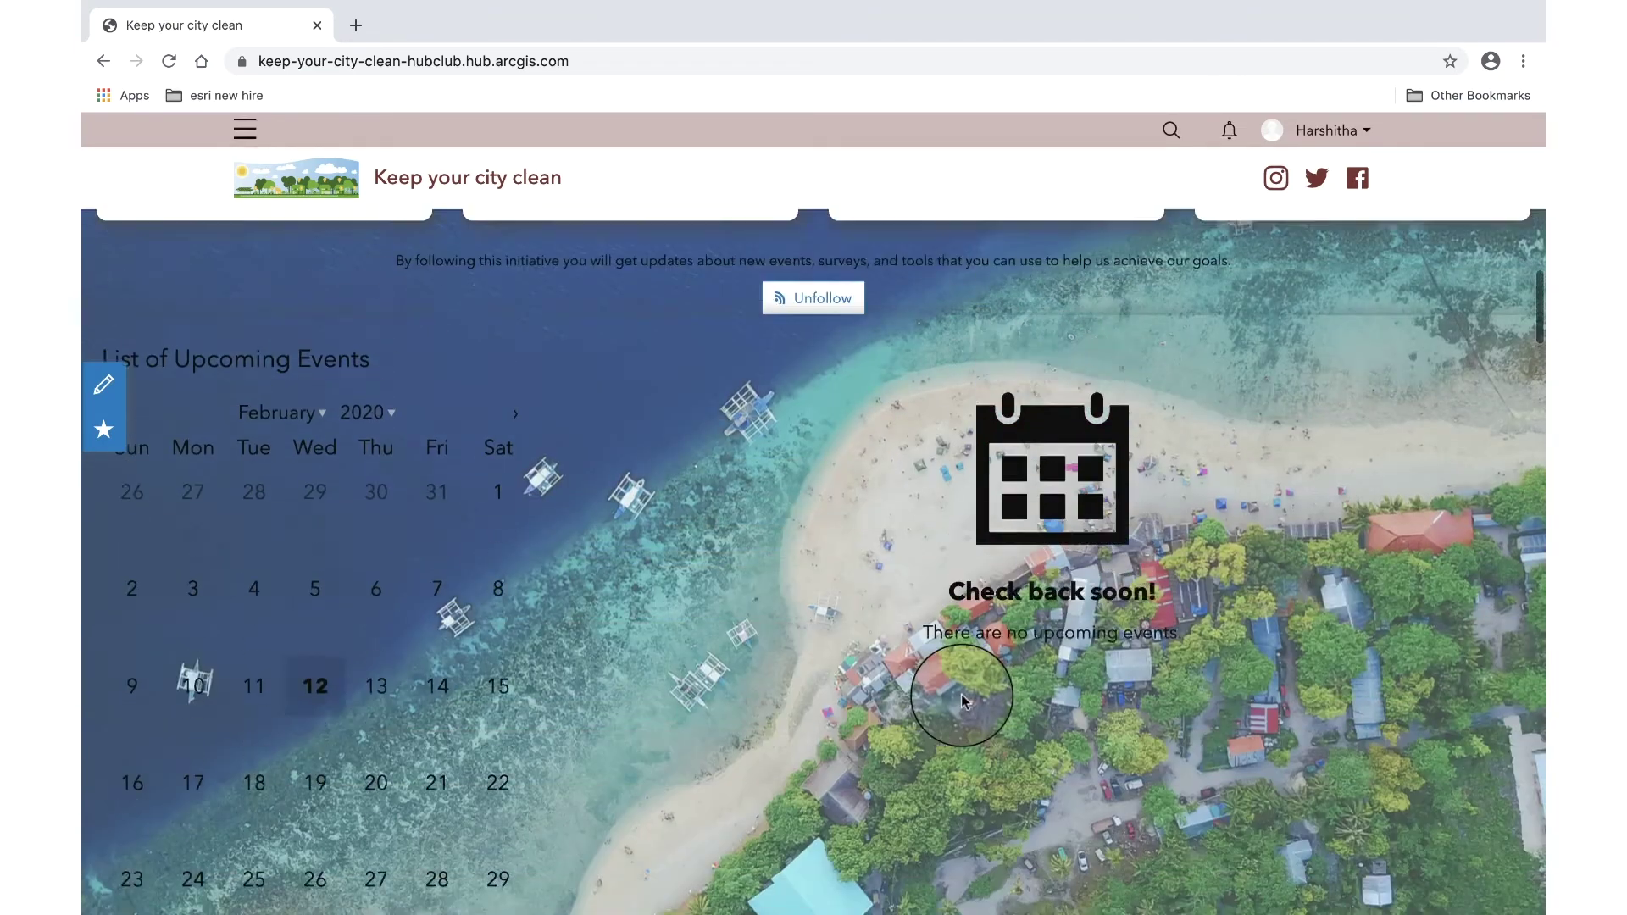
scroll(961, 694, up, 14)
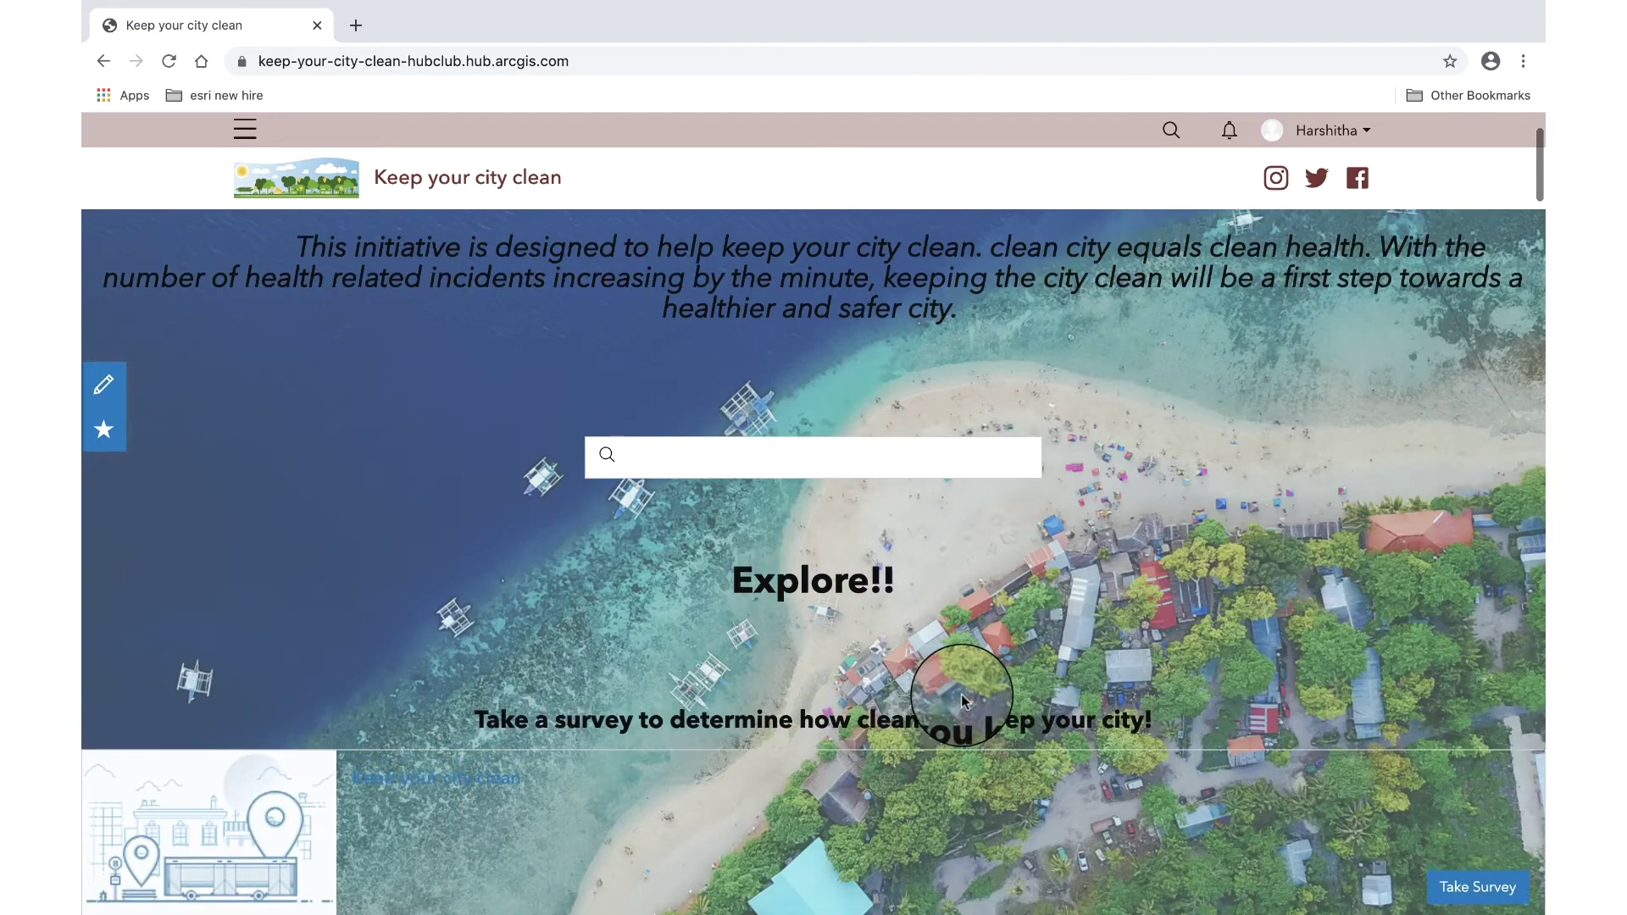
scroll(961, 694, up, 2)
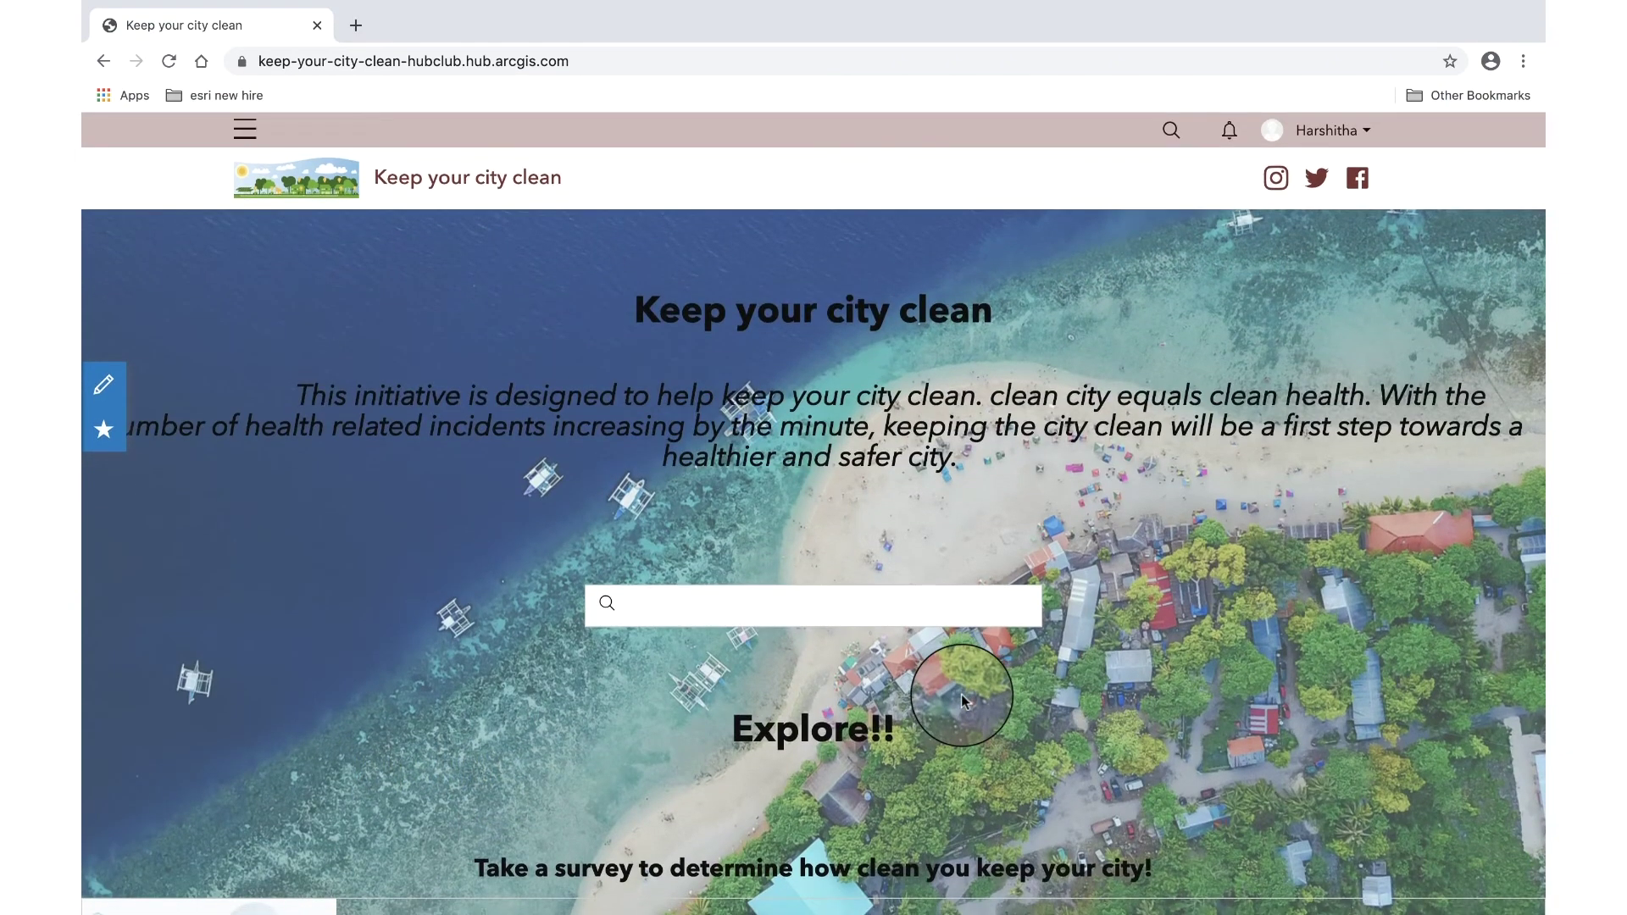